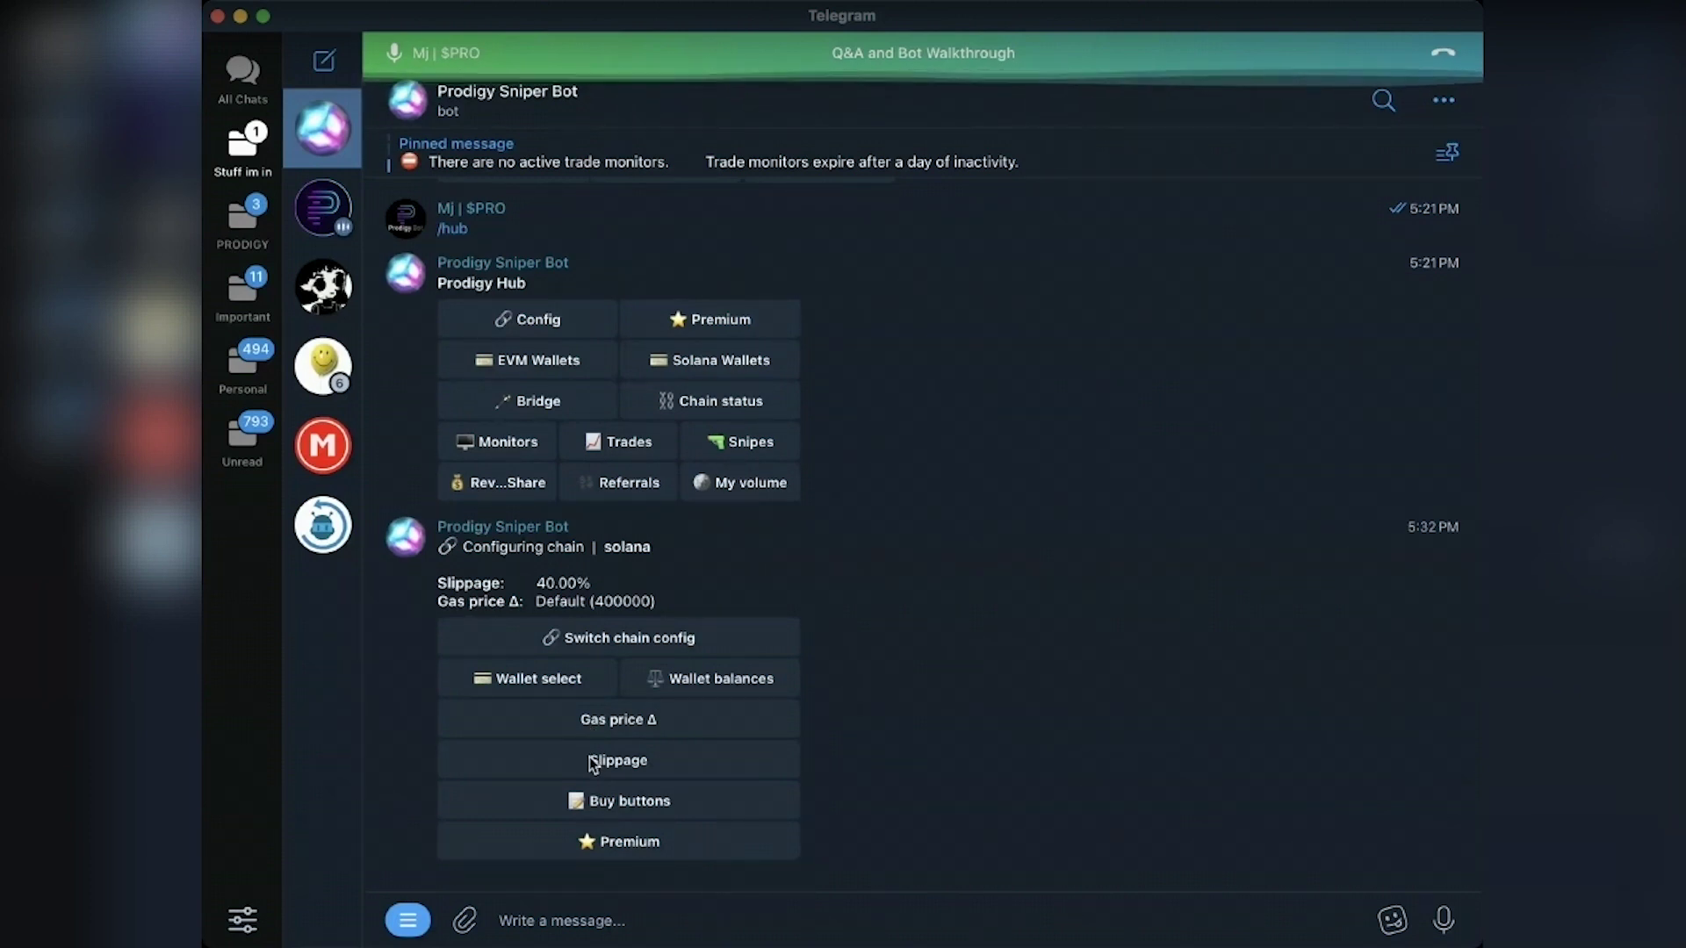
Step: Open the solana chain's buy-button customization menu, listing six preset SOL amounts
{"action": "left_click", "coordinate": [594, 799]}
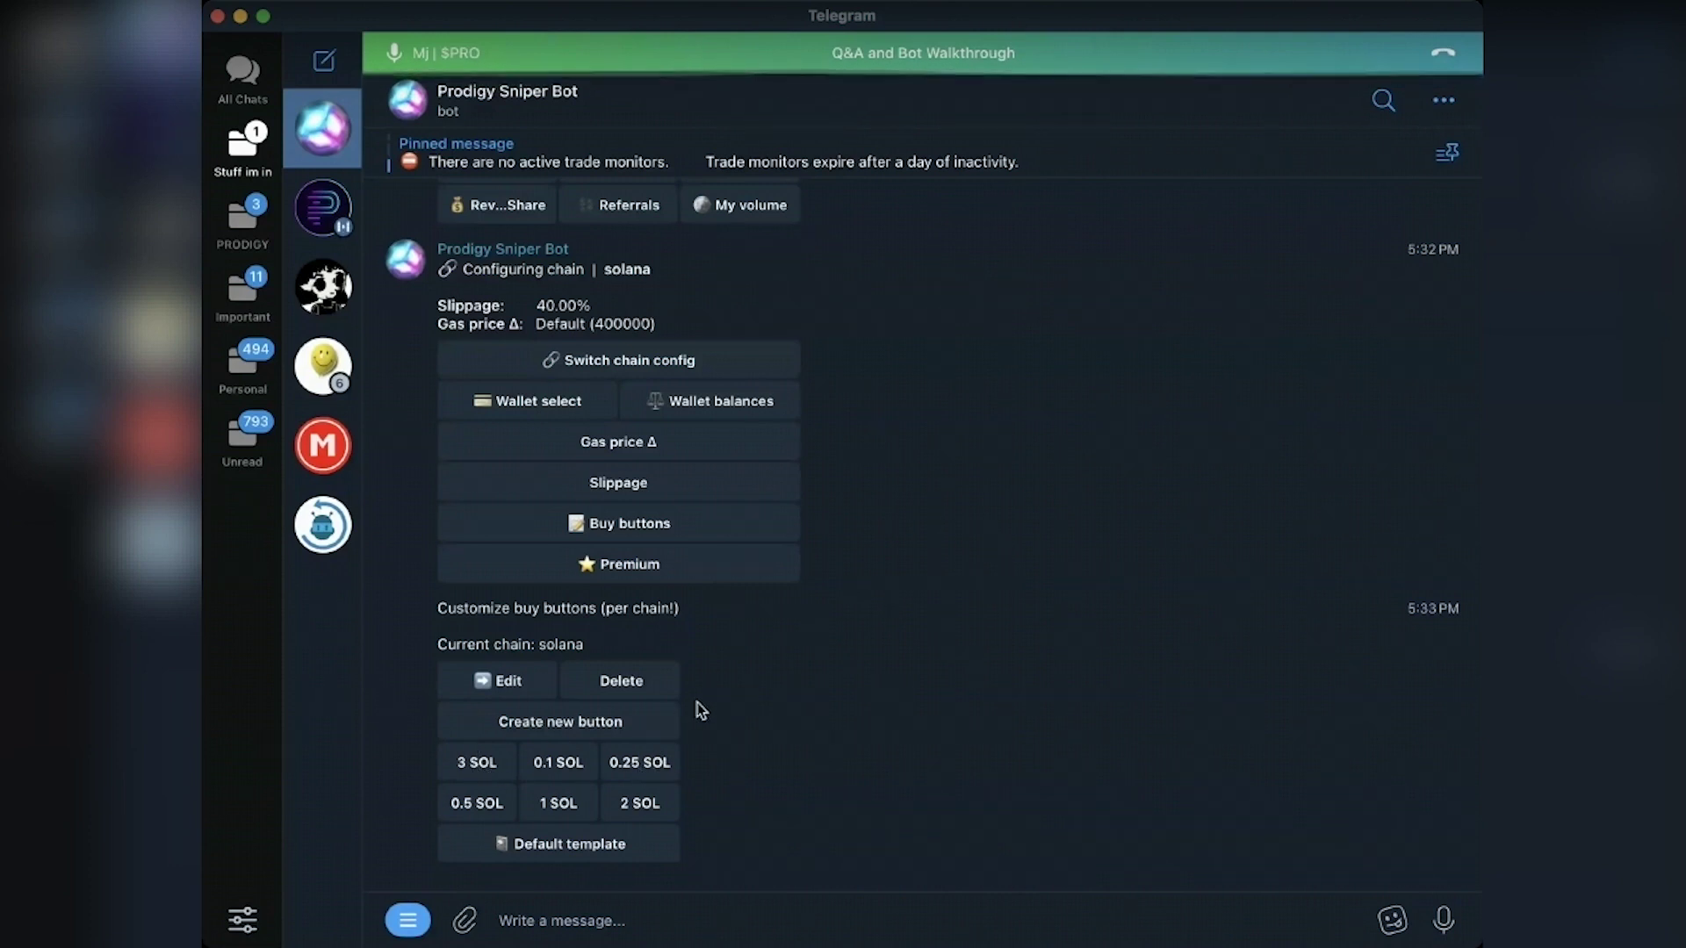
Step: Delete the Customize buy buttons message, leaving the solana config with 40.00% slippage as latest
{"action": "scroll", "coordinate": [698, 703], "scroll_direction": "down", "scroll_amount": 1}
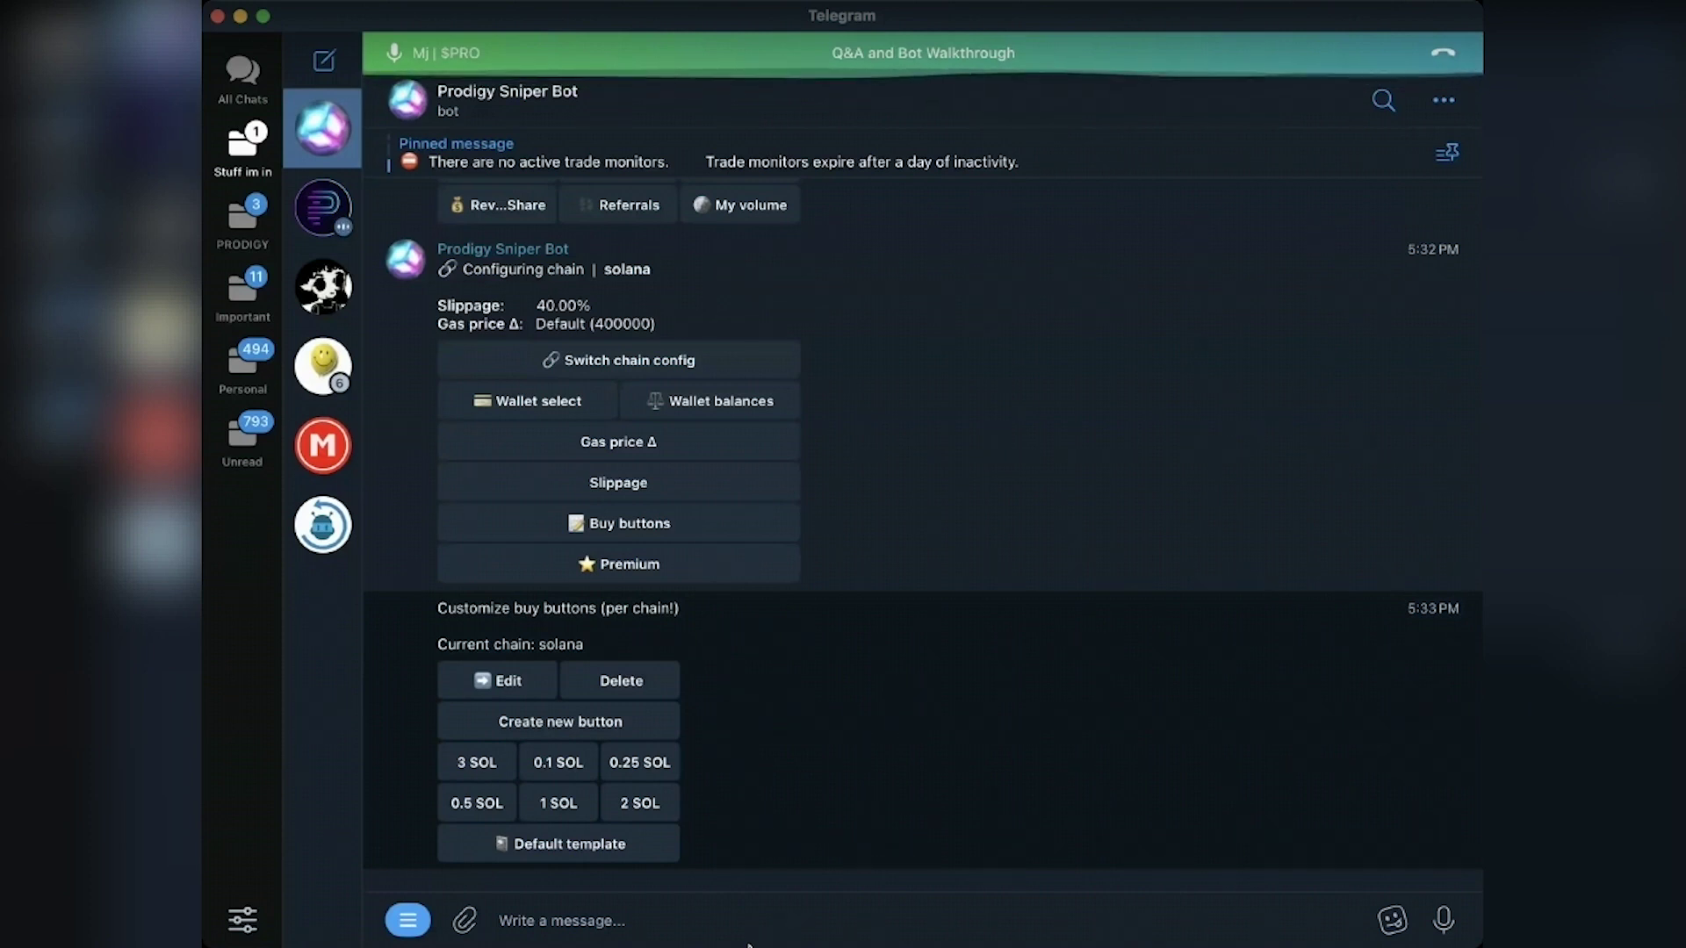
{"action": "key", "text": "Delete"}
{"action": "key", "text": "Return"}
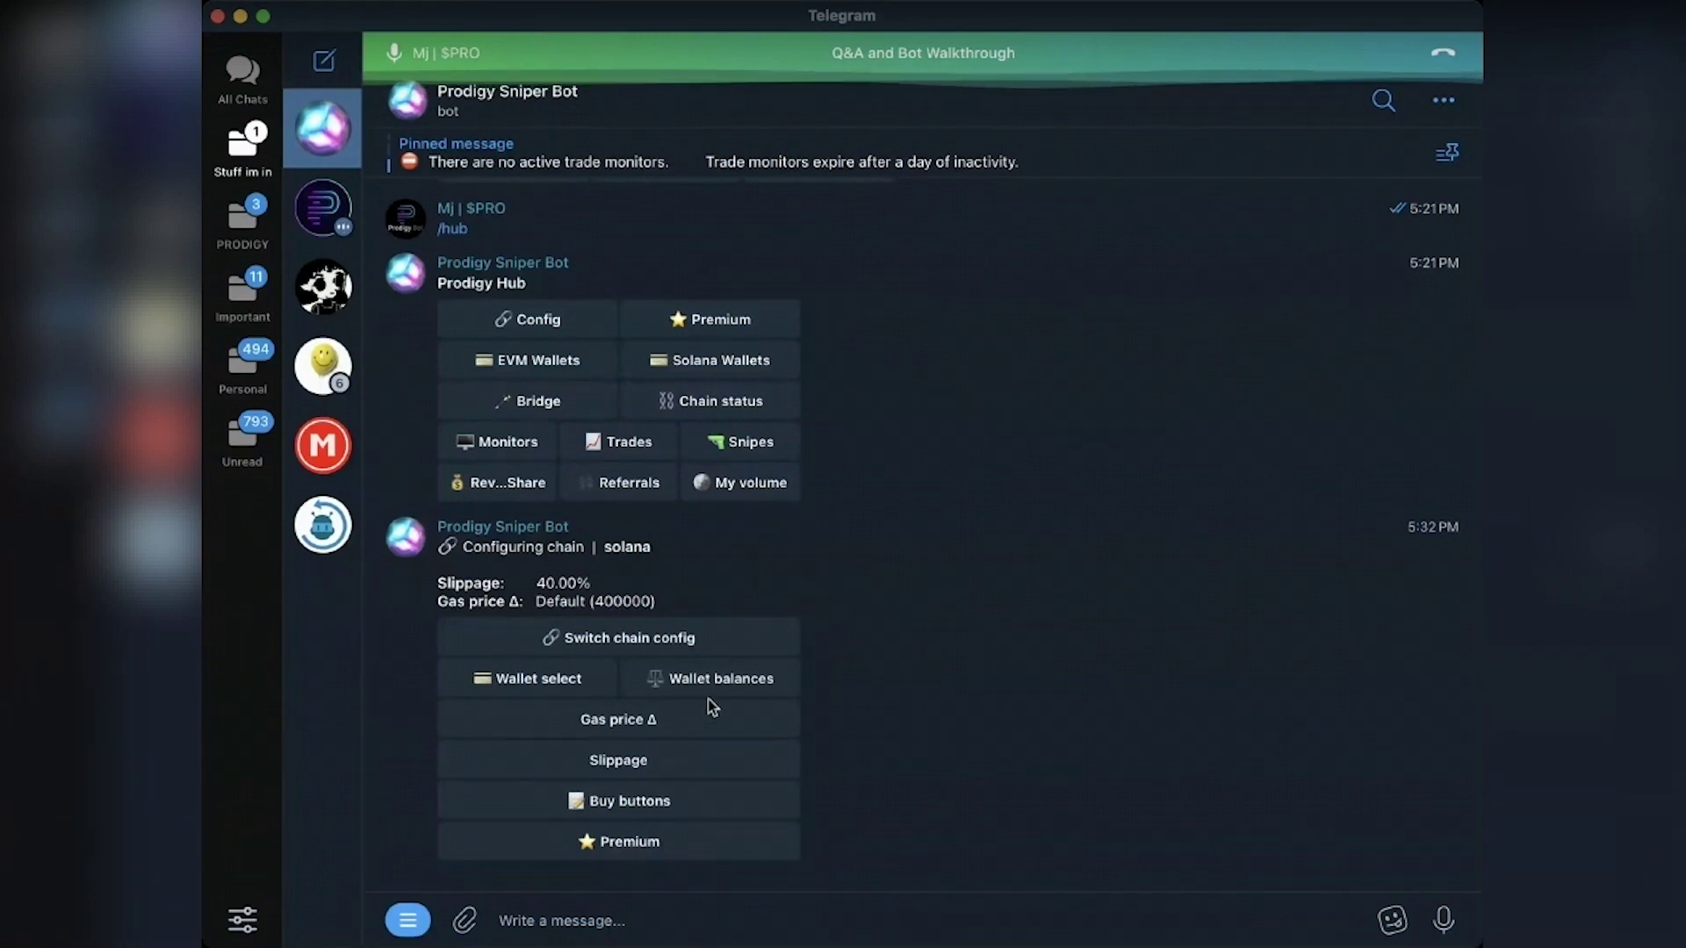
Step: Open the Solana wallet list and make the other Solana wallet the current one
{"action": "left_click", "coordinate": [474, 681]}
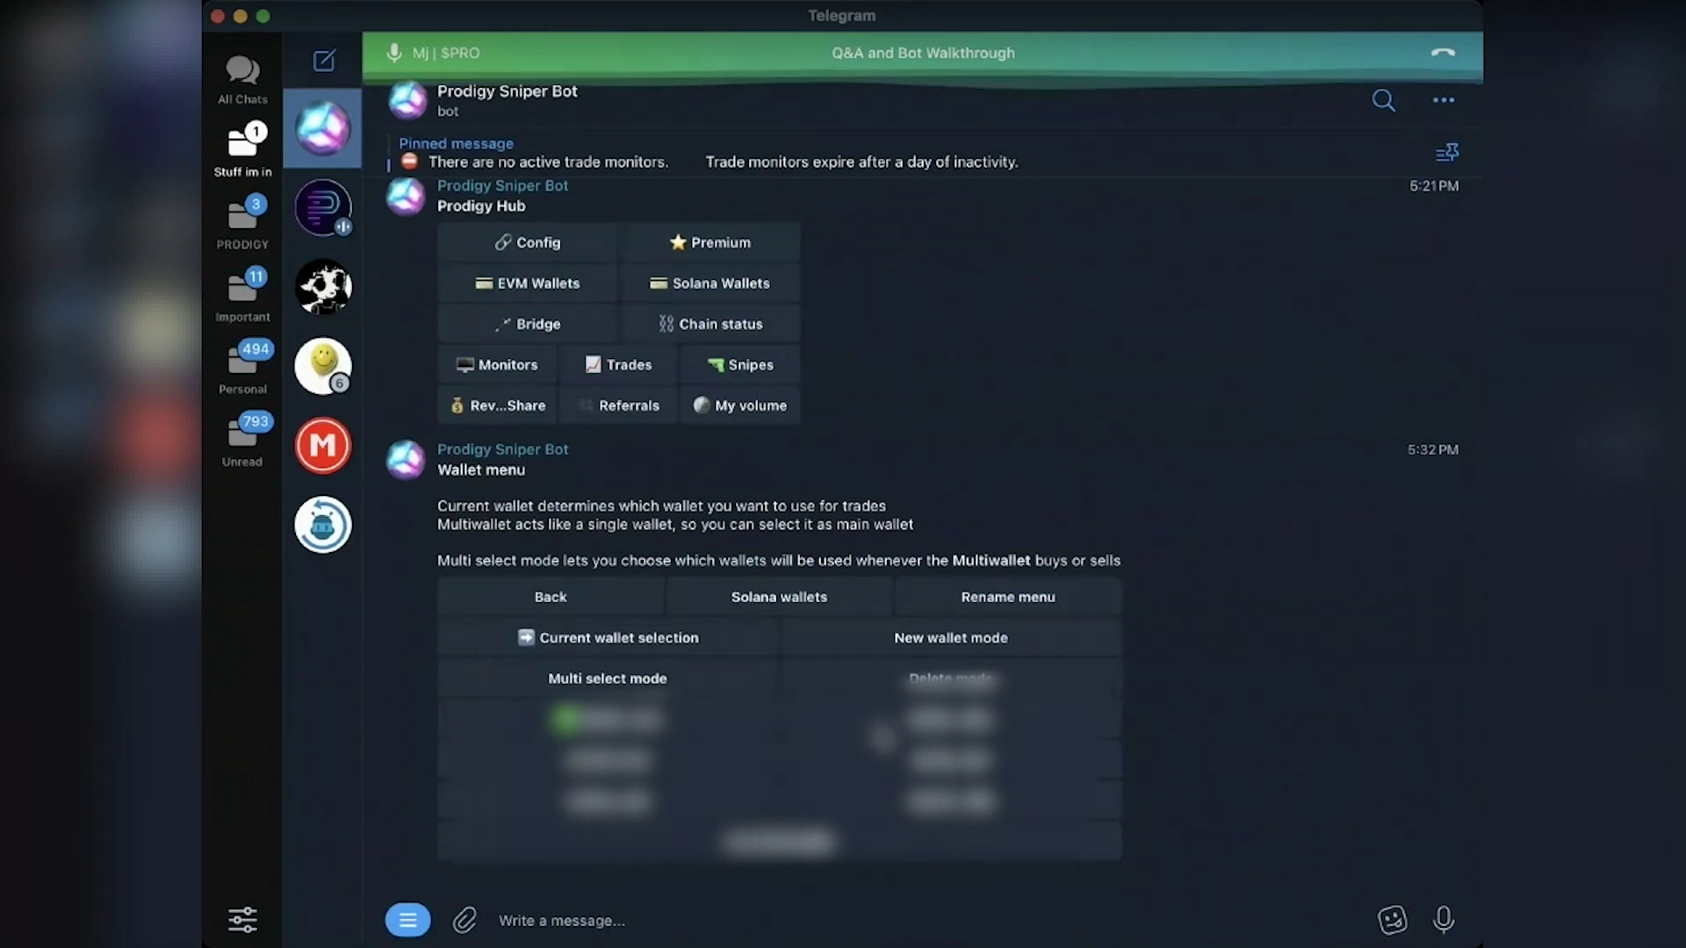
{"action": "left_click", "coordinate": [772, 595]}
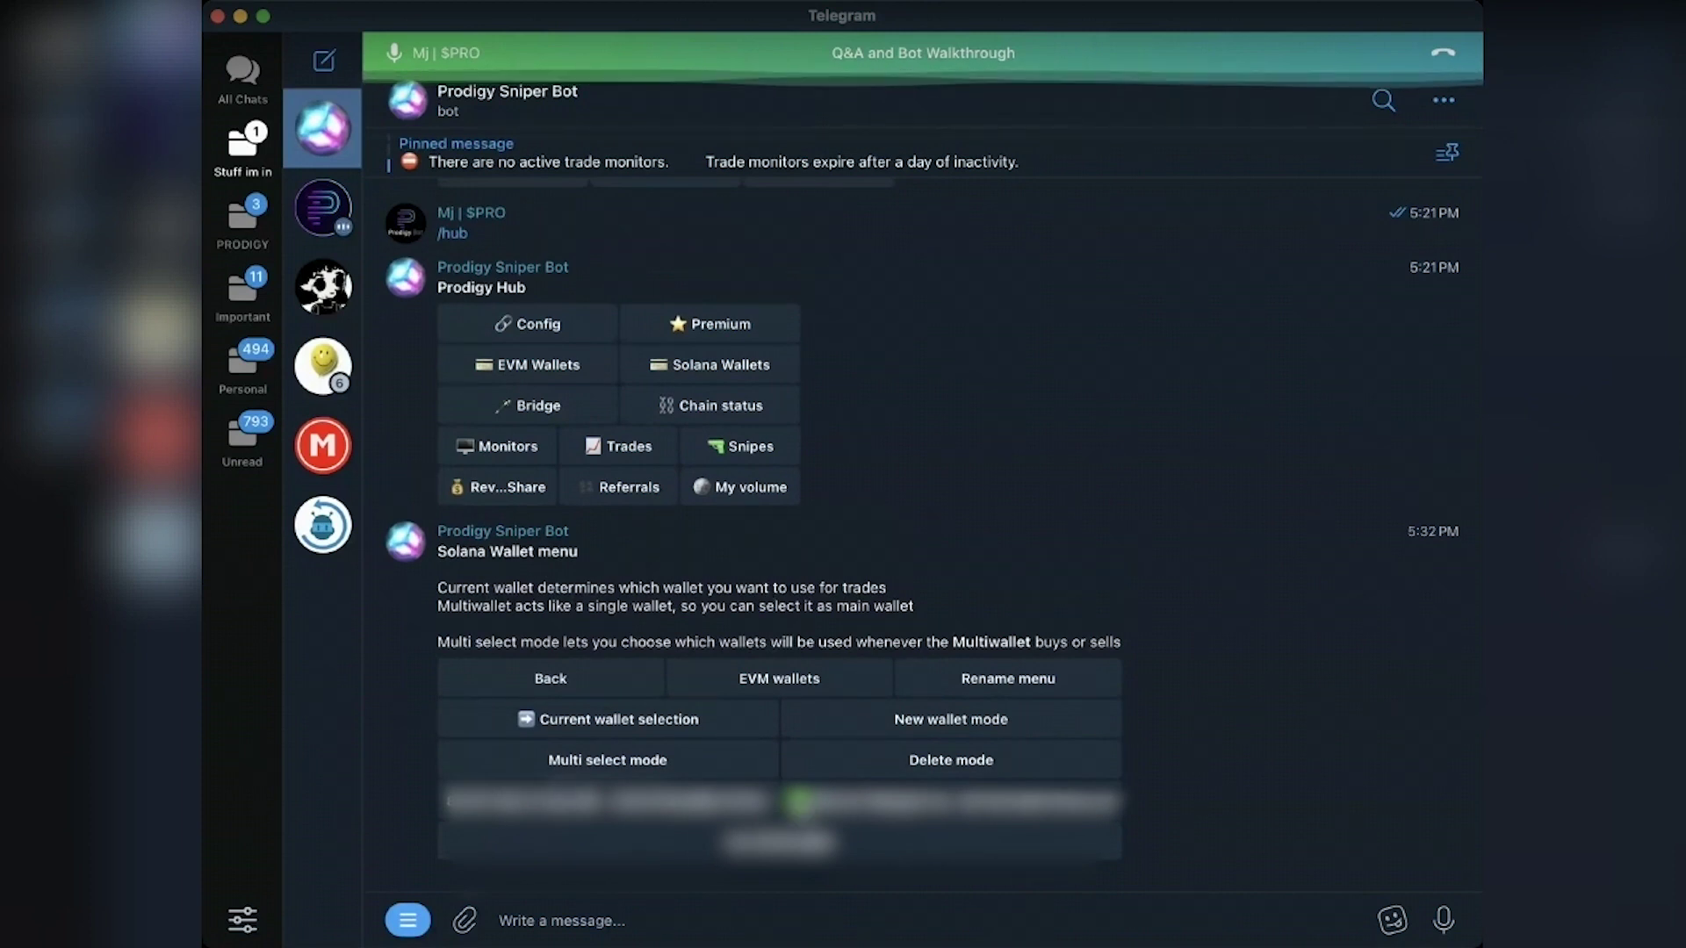
{"action": "left_click", "coordinate": [764, 802]}
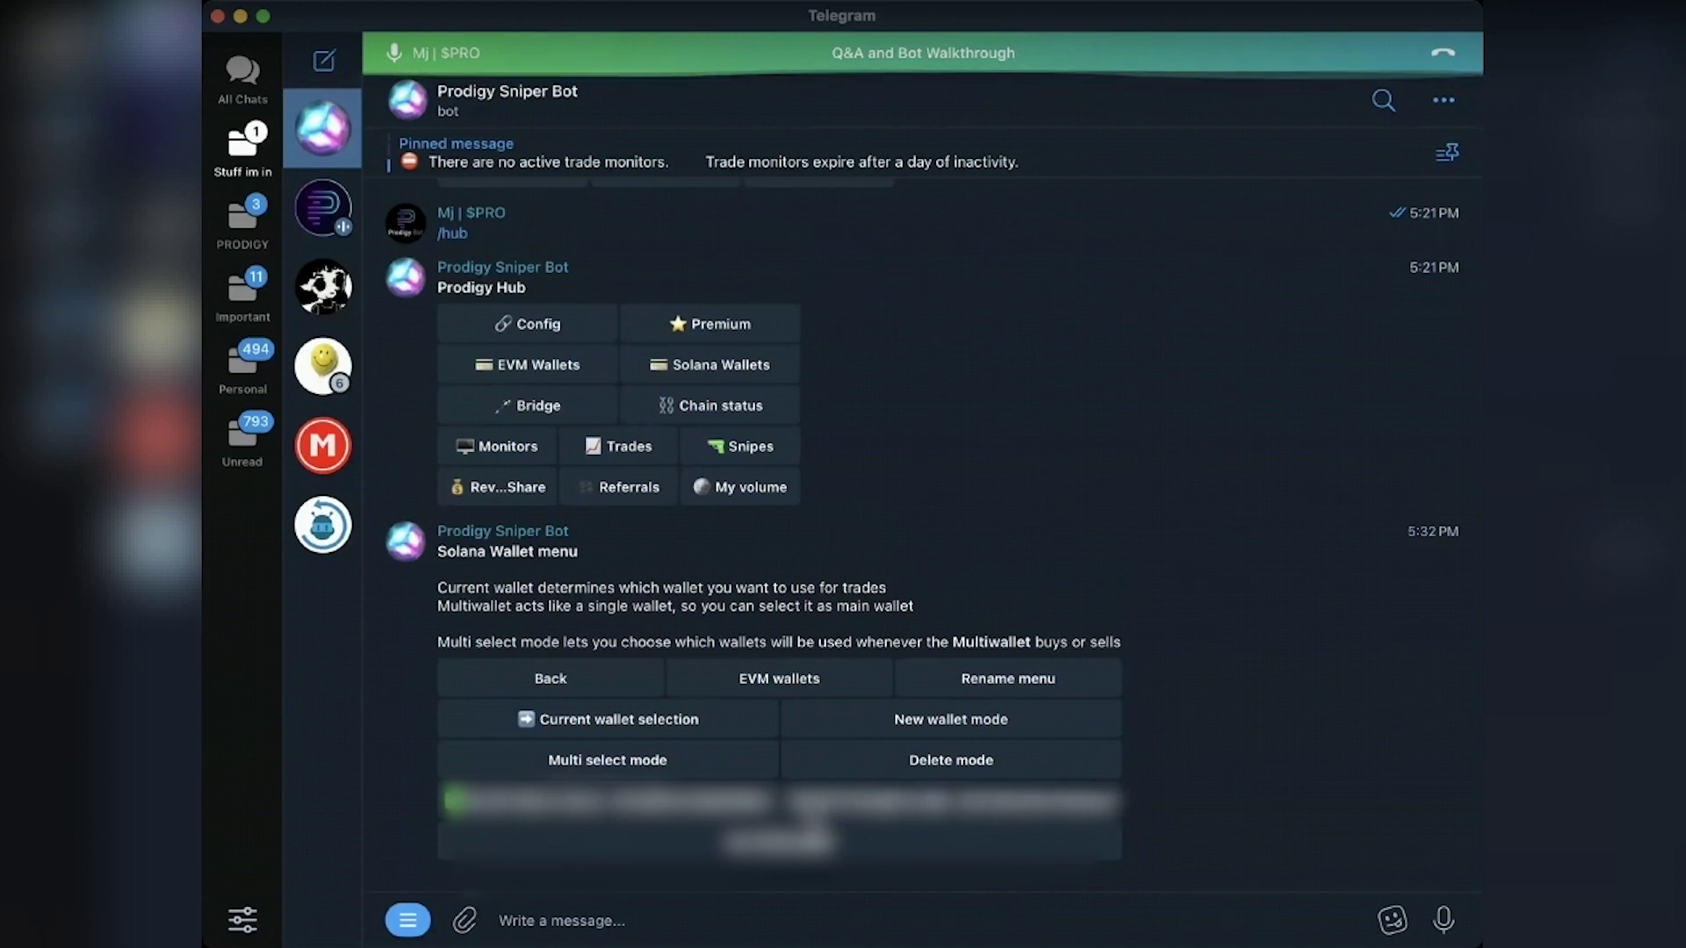
Step: Try multi select mode, then switch back to current wallet selection
{"action": "left_click", "coordinate": [686, 761]}
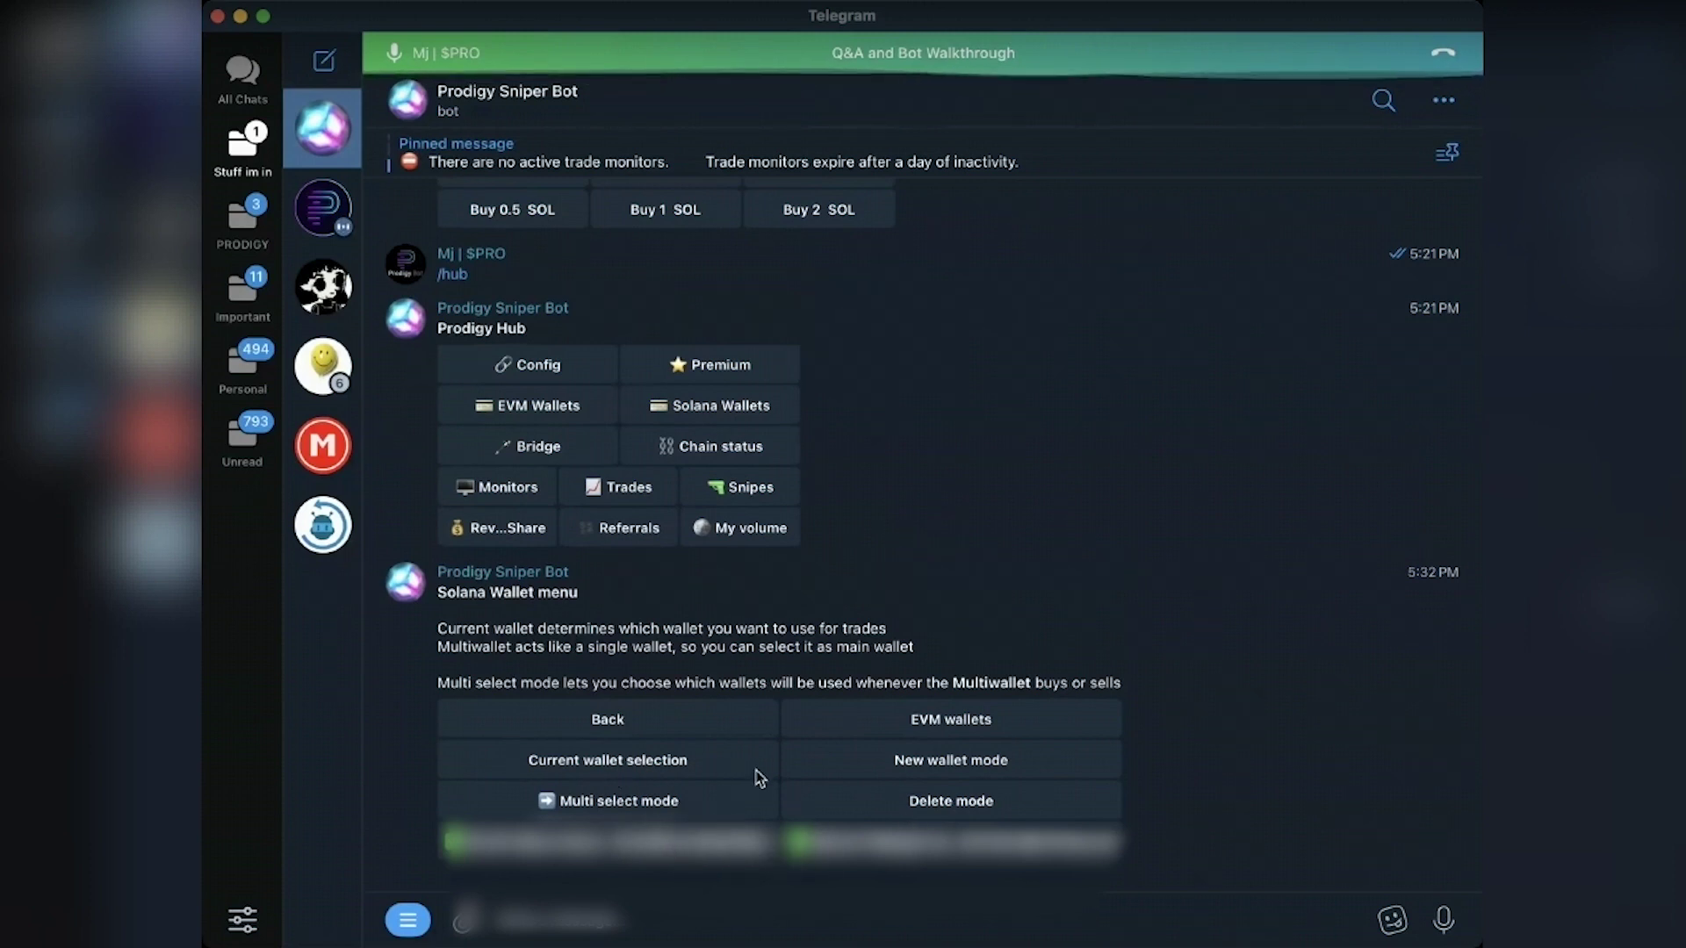
{"action": "left_click", "coordinate": [630, 772]}
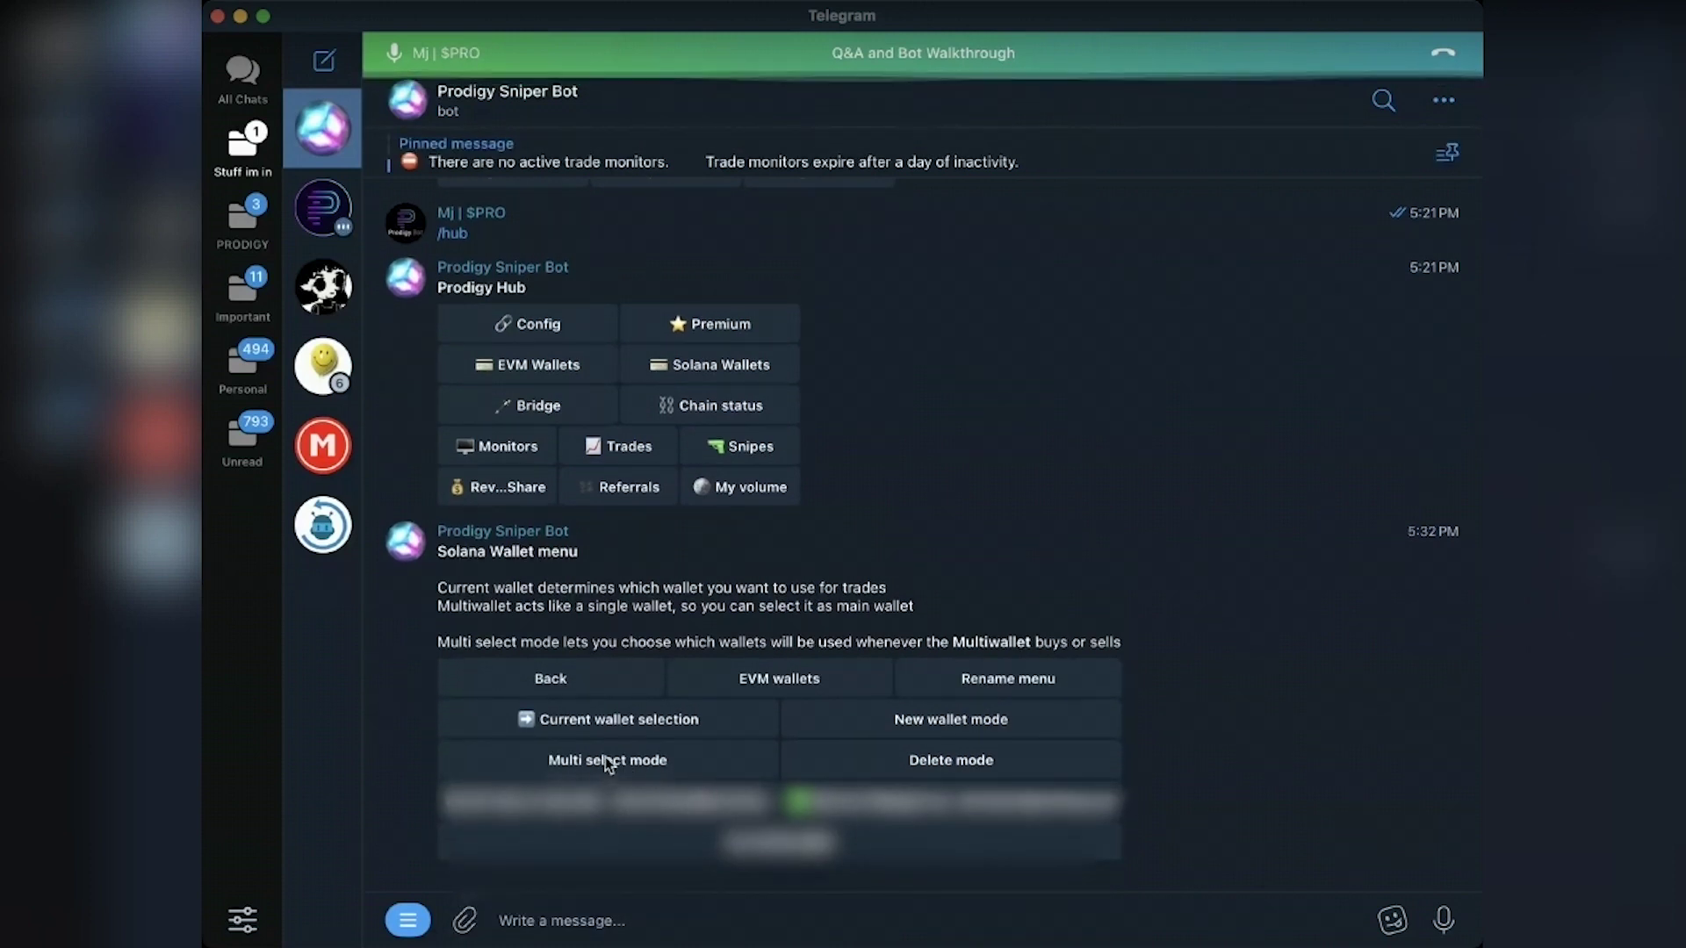
{"action": "left_click", "coordinate": [694, 845]}
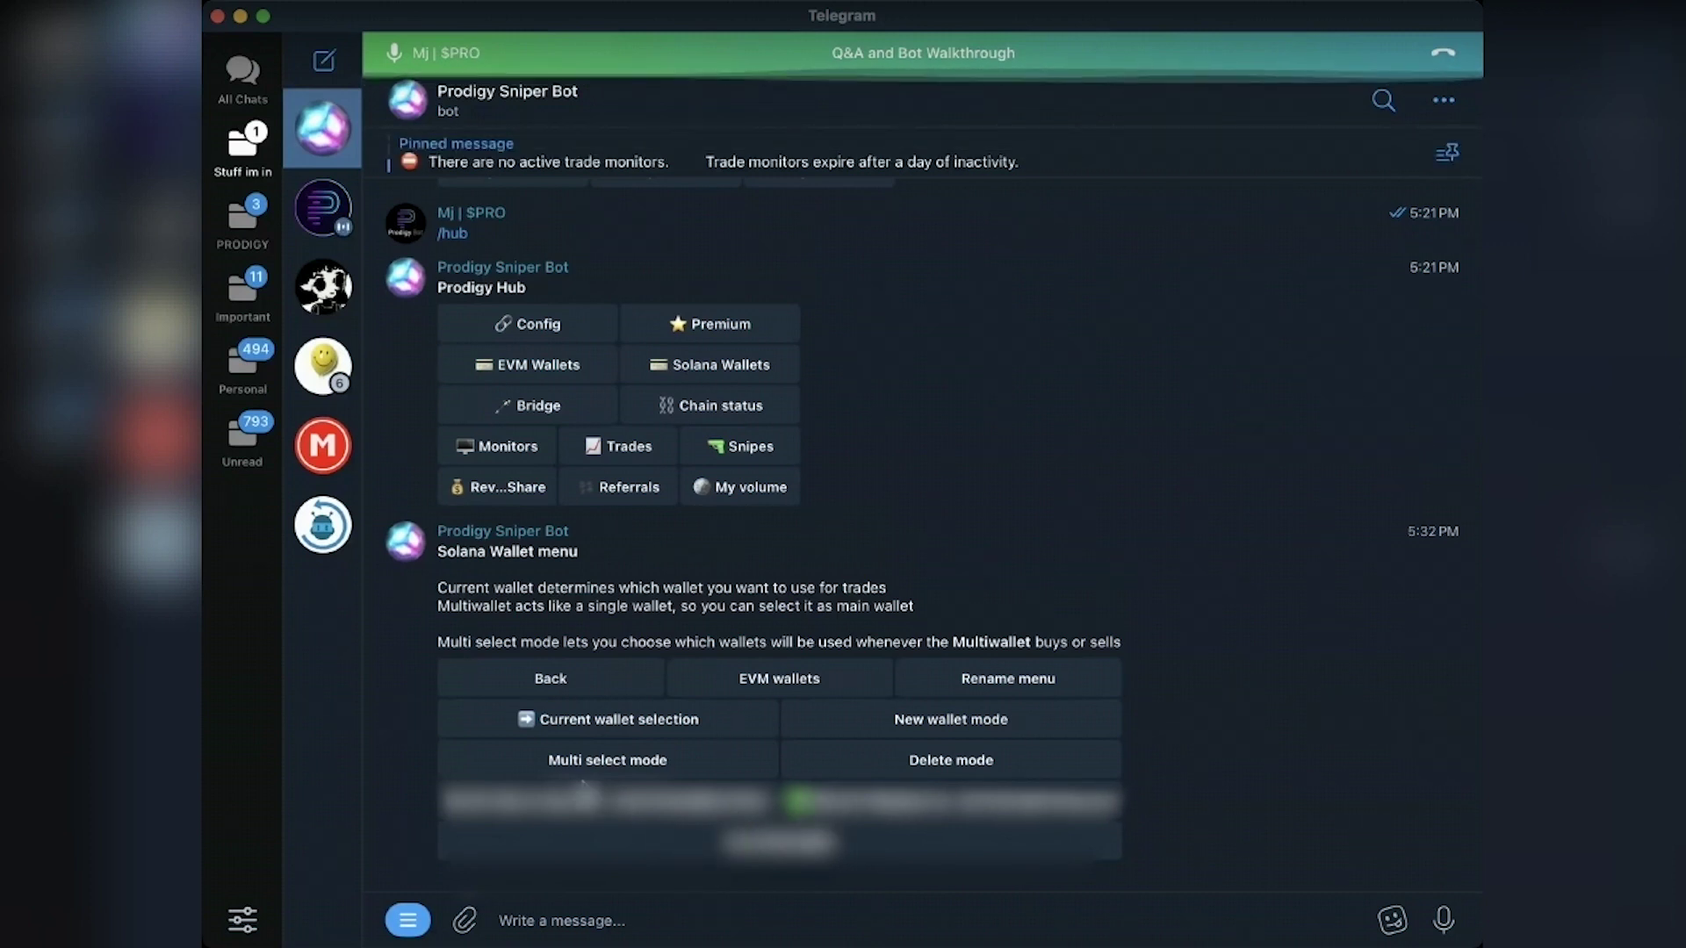
Step: Open the EVM wallet list and switch the current wallet between the second and third wallets
{"action": "left_click", "coordinate": [776, 680]}
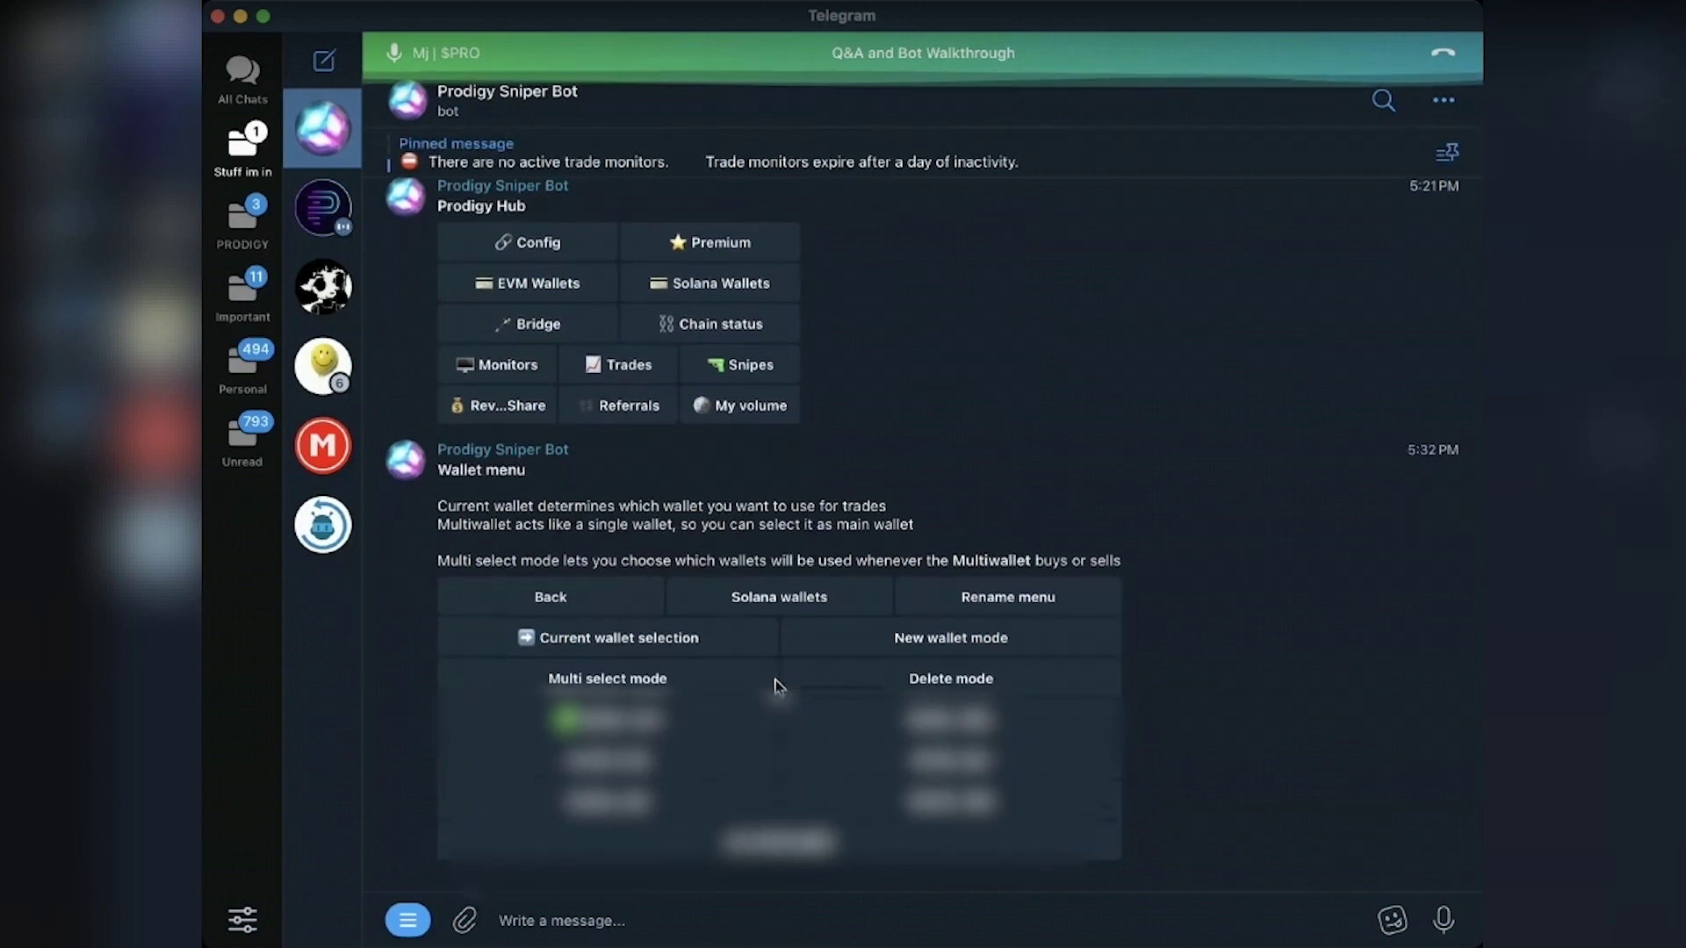
{"action": "left_click", "coordinate": [795, 757]}
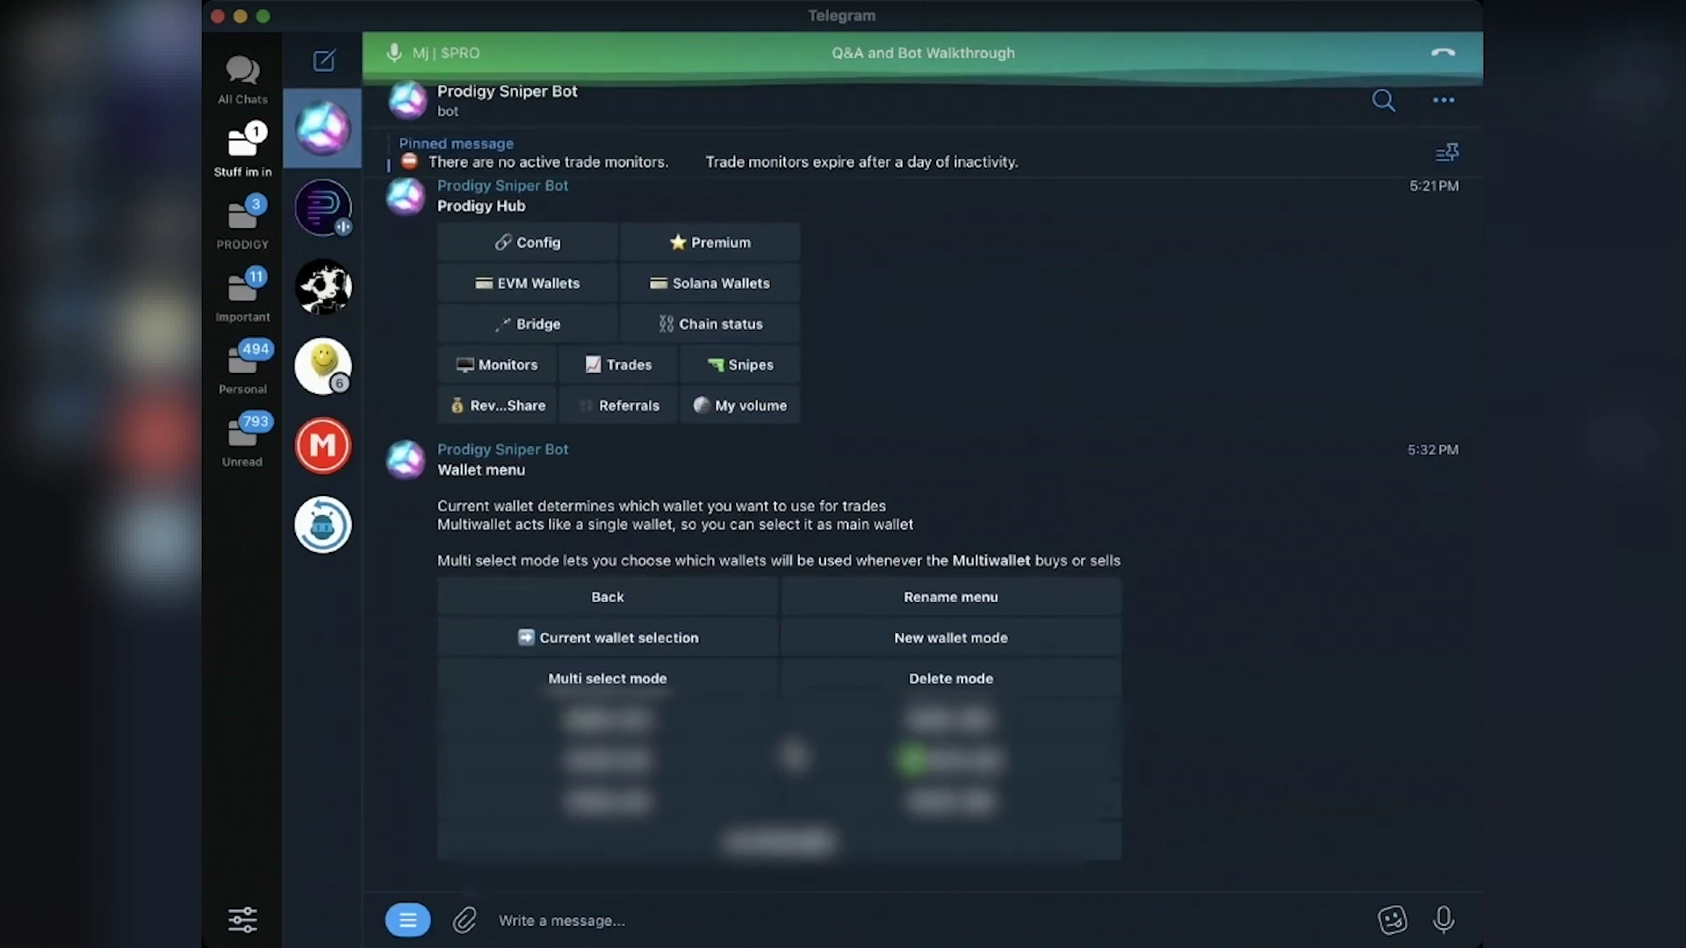
{"action": "left_click", "coordinate": [639, 808]}
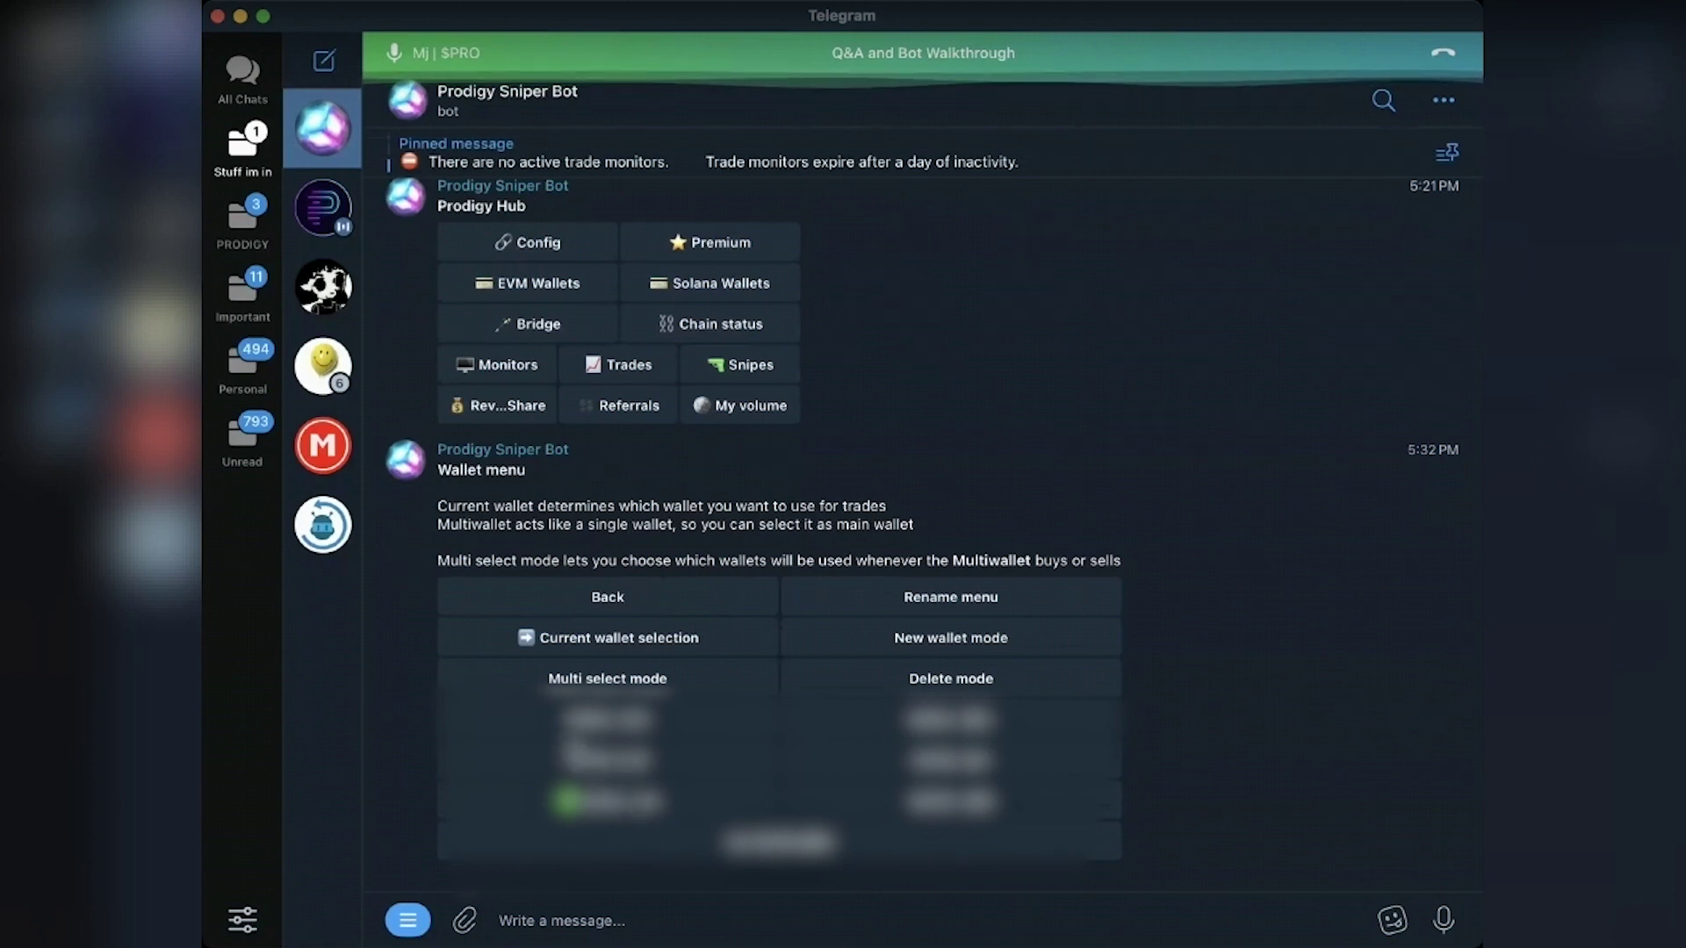
{"action": "left_click", "coordinate": [763, 857]}
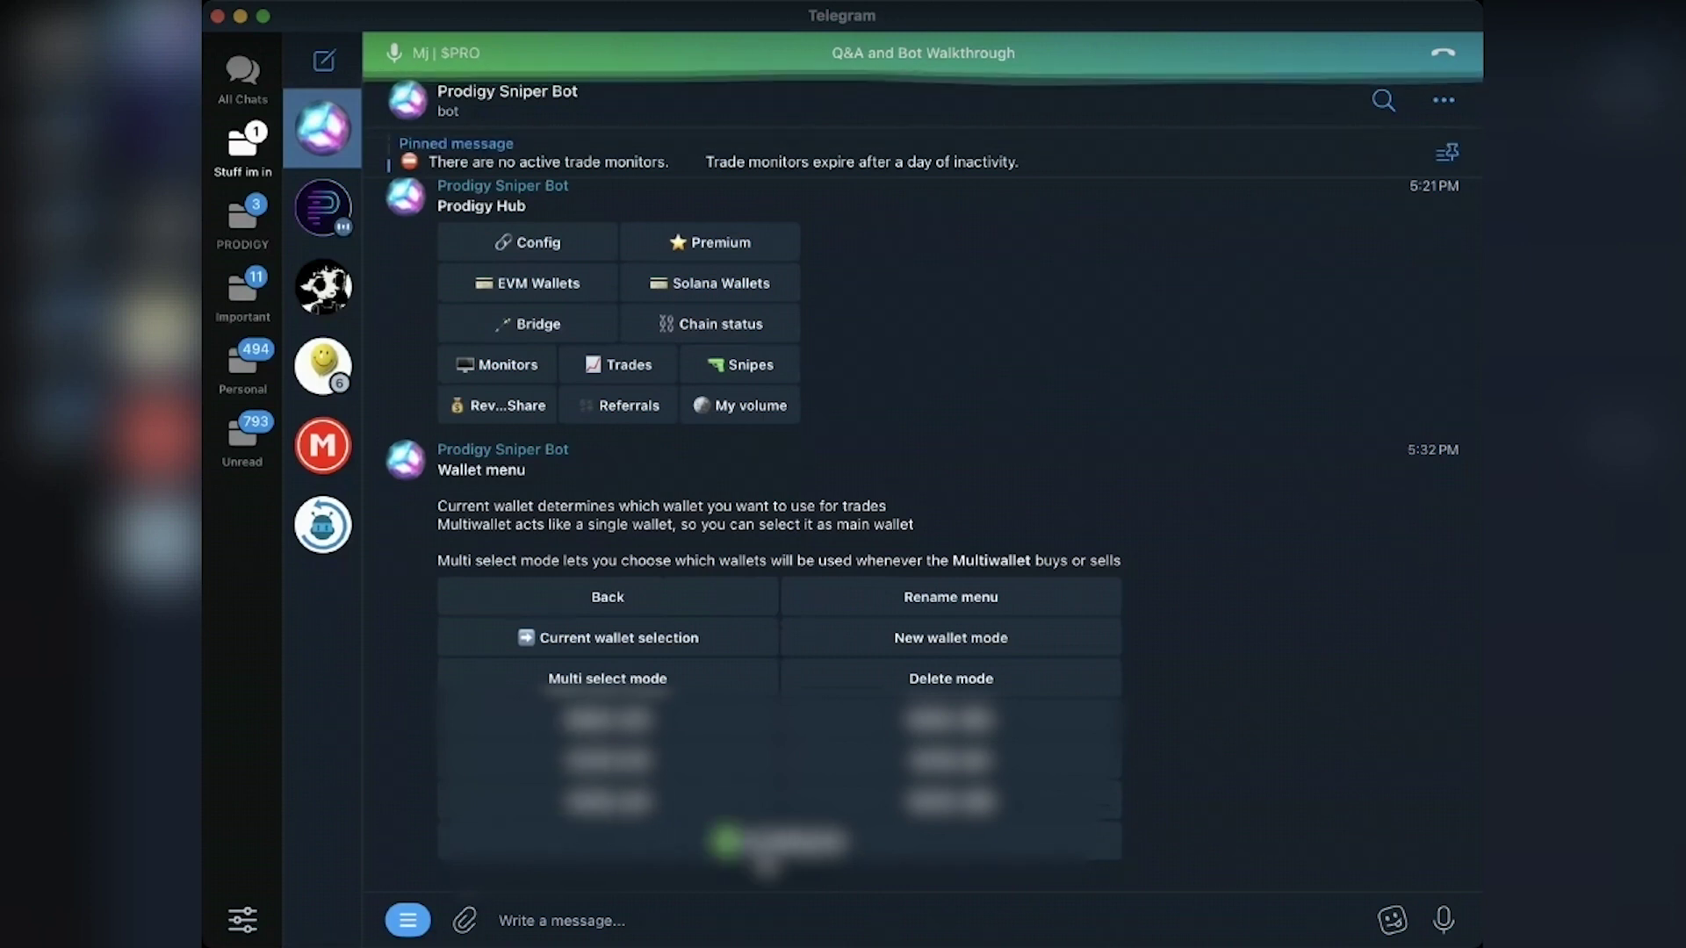
Step: Toggle multi select mode, return to current wallet selection, then leave the wallet menu
{"action": "left_click", "coordinate": [666, 664]}
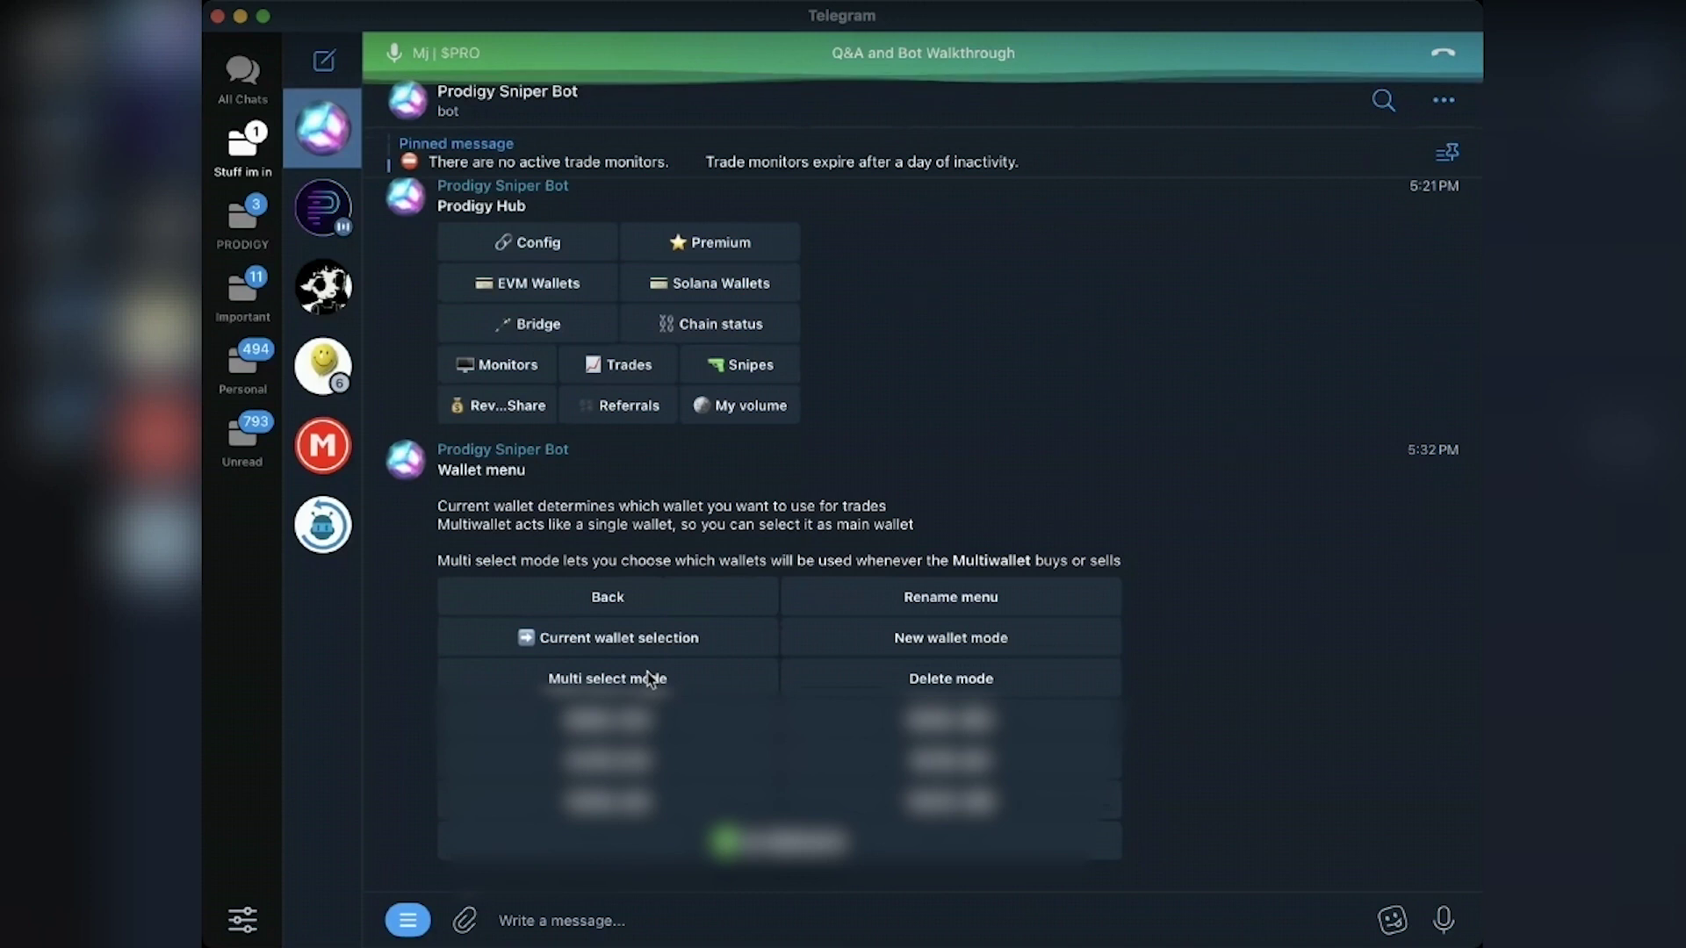
{"action": "left_click", "coordinate": [634, 691]}
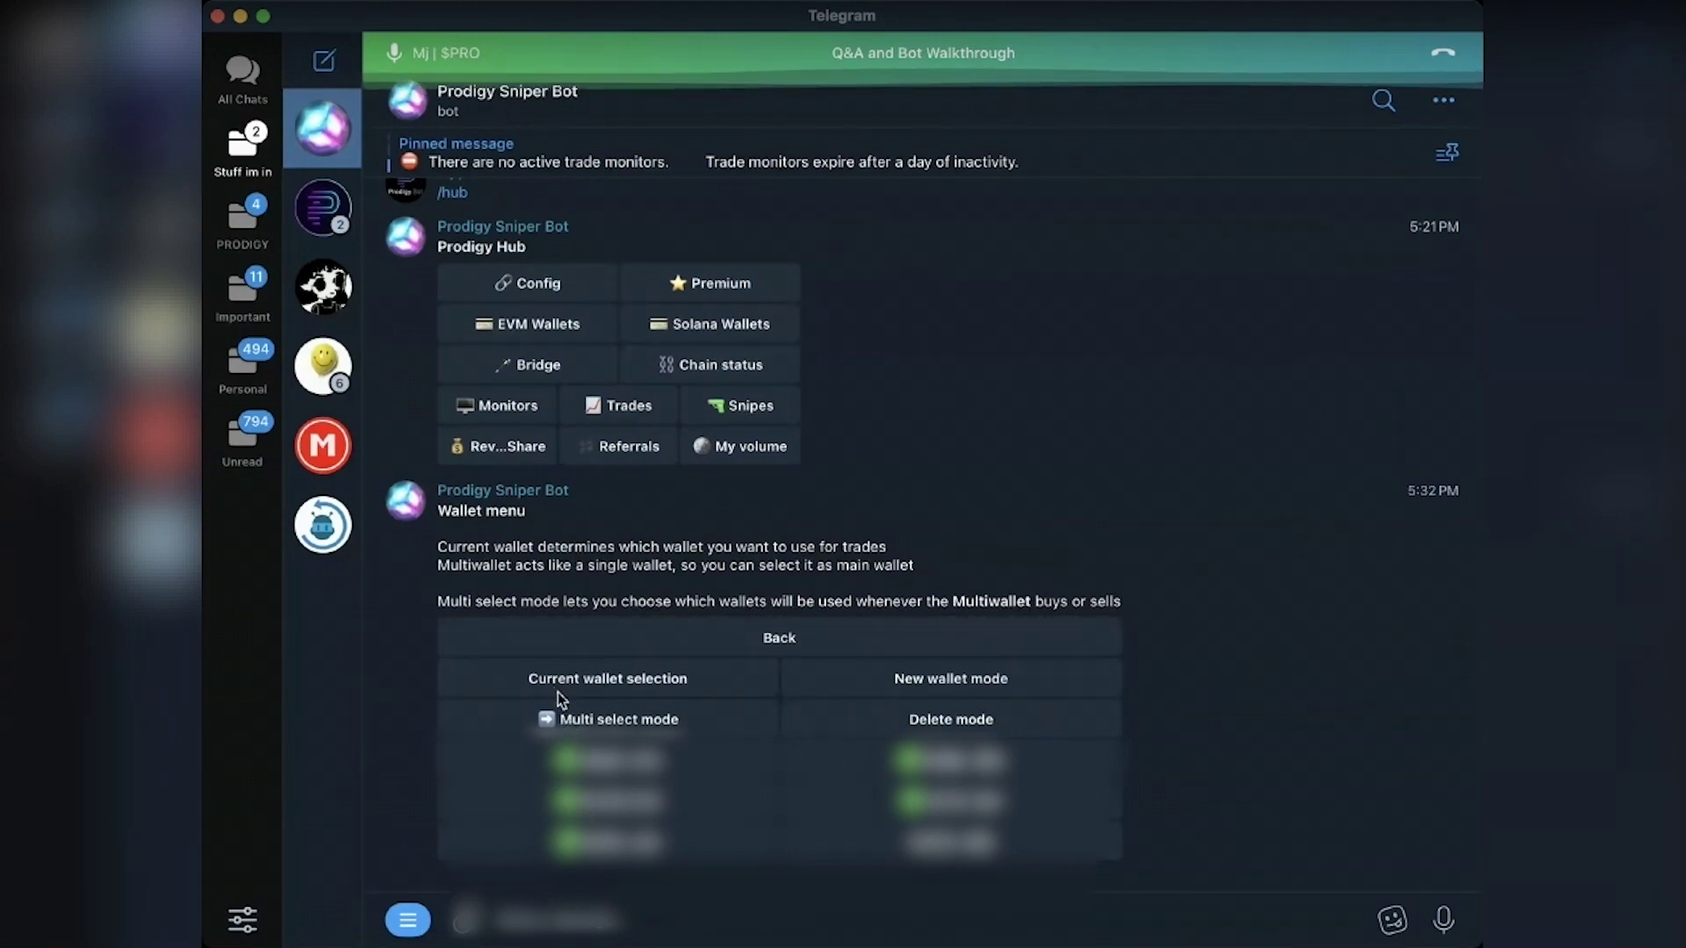
{"action": "left_click", "coordinate": [557, 692]}
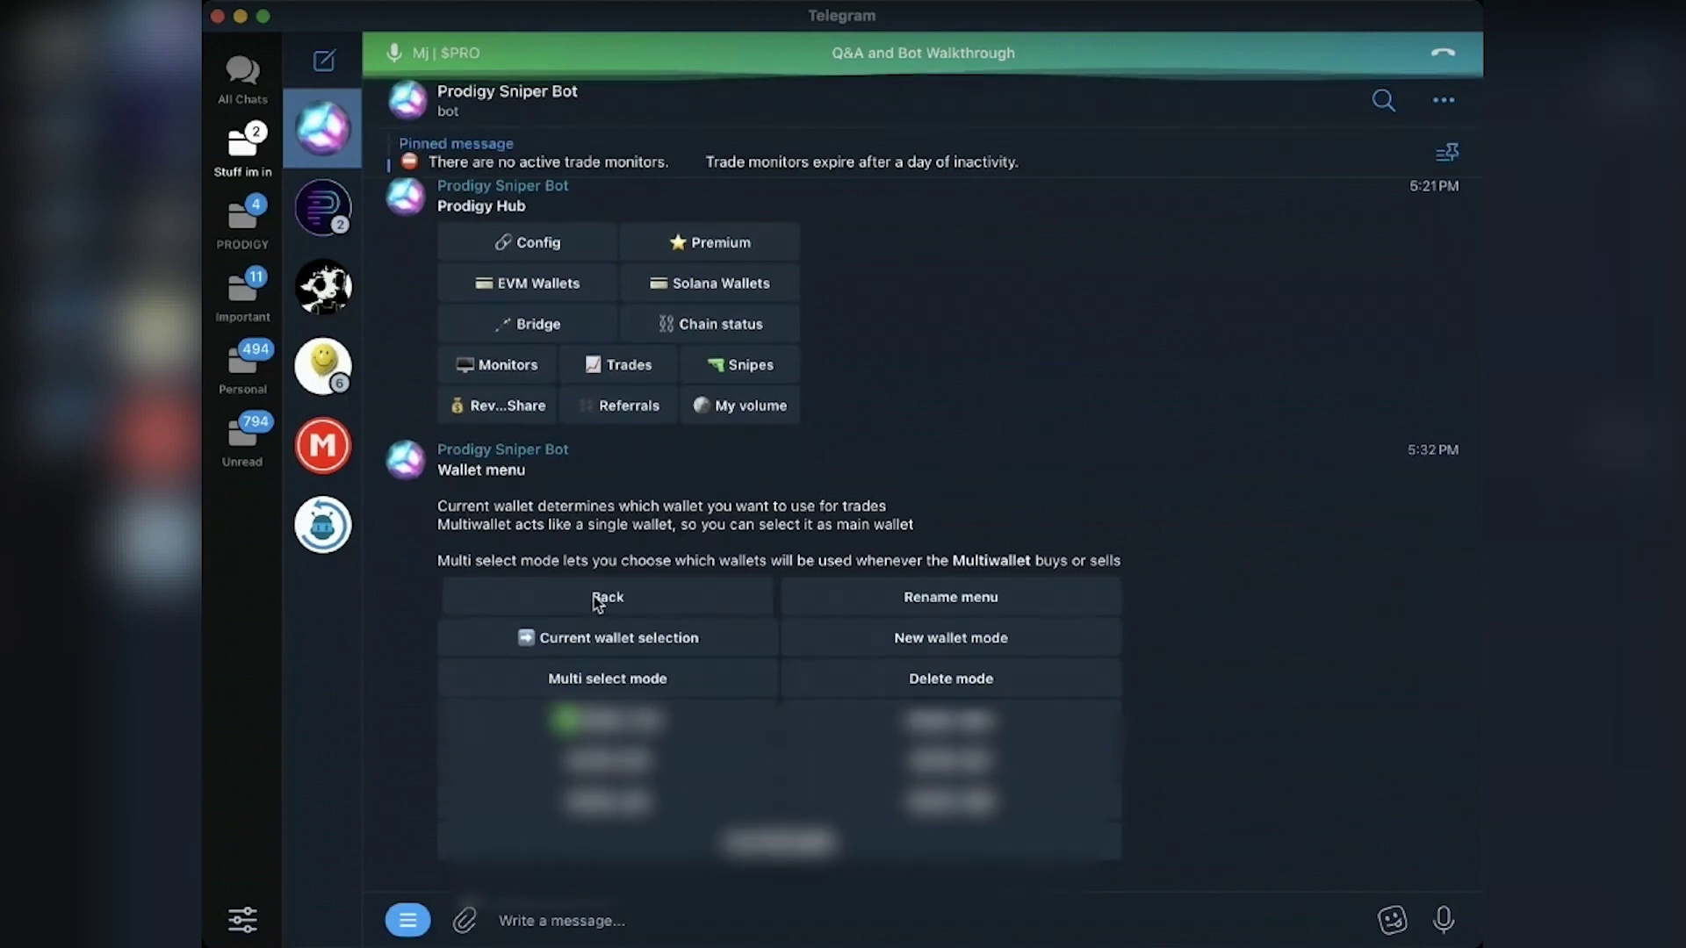
{"action": "left_click", "coordinate": [594, 597]}
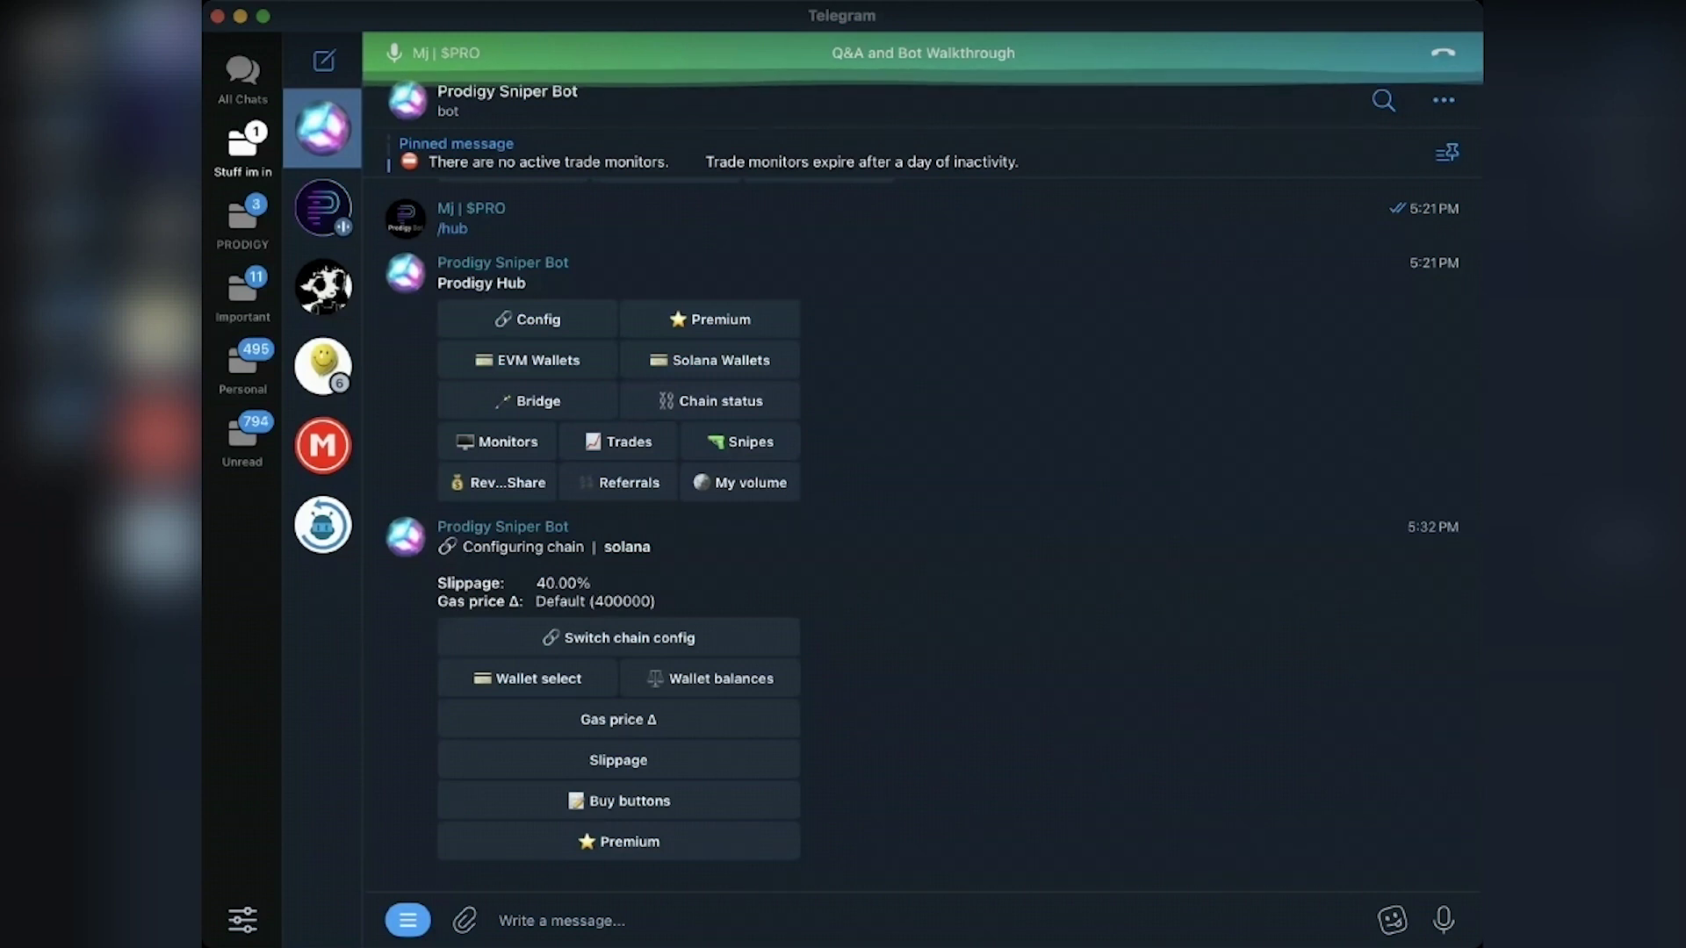
Step: Switch the chain config to pulsechain and bring up its gas price delta prompt (Default 3 gwei)
{"action": "left_click", "coordinate": [676, 639]}
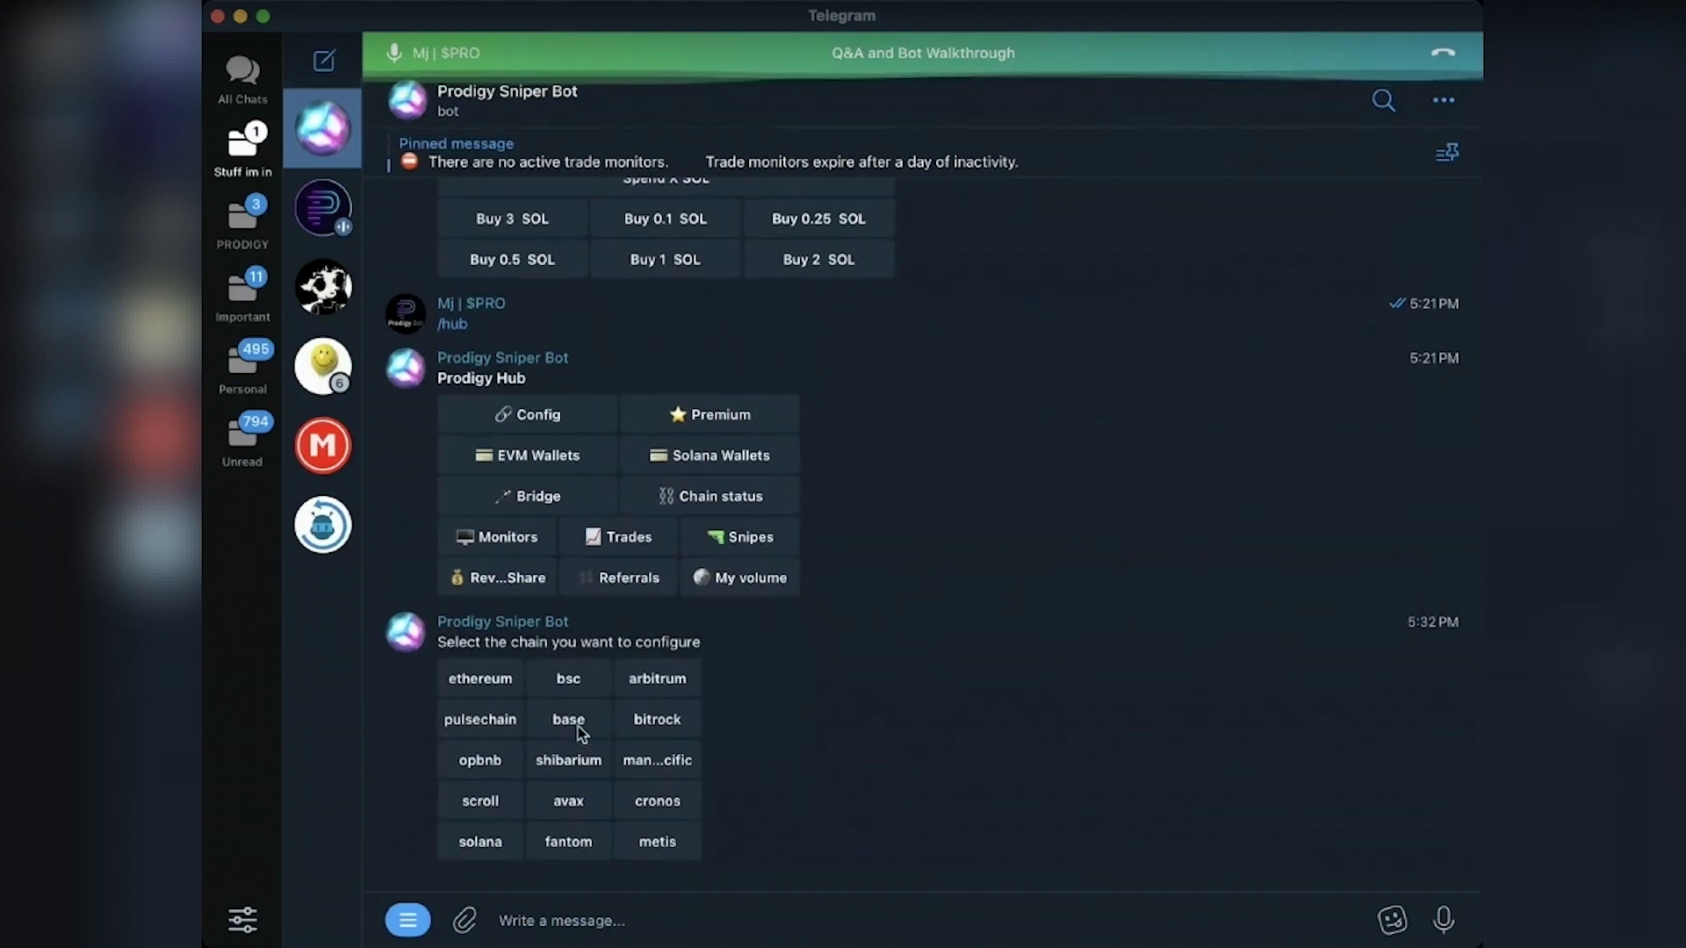
{"action": "left_click", "coordinate": [485, 720]}
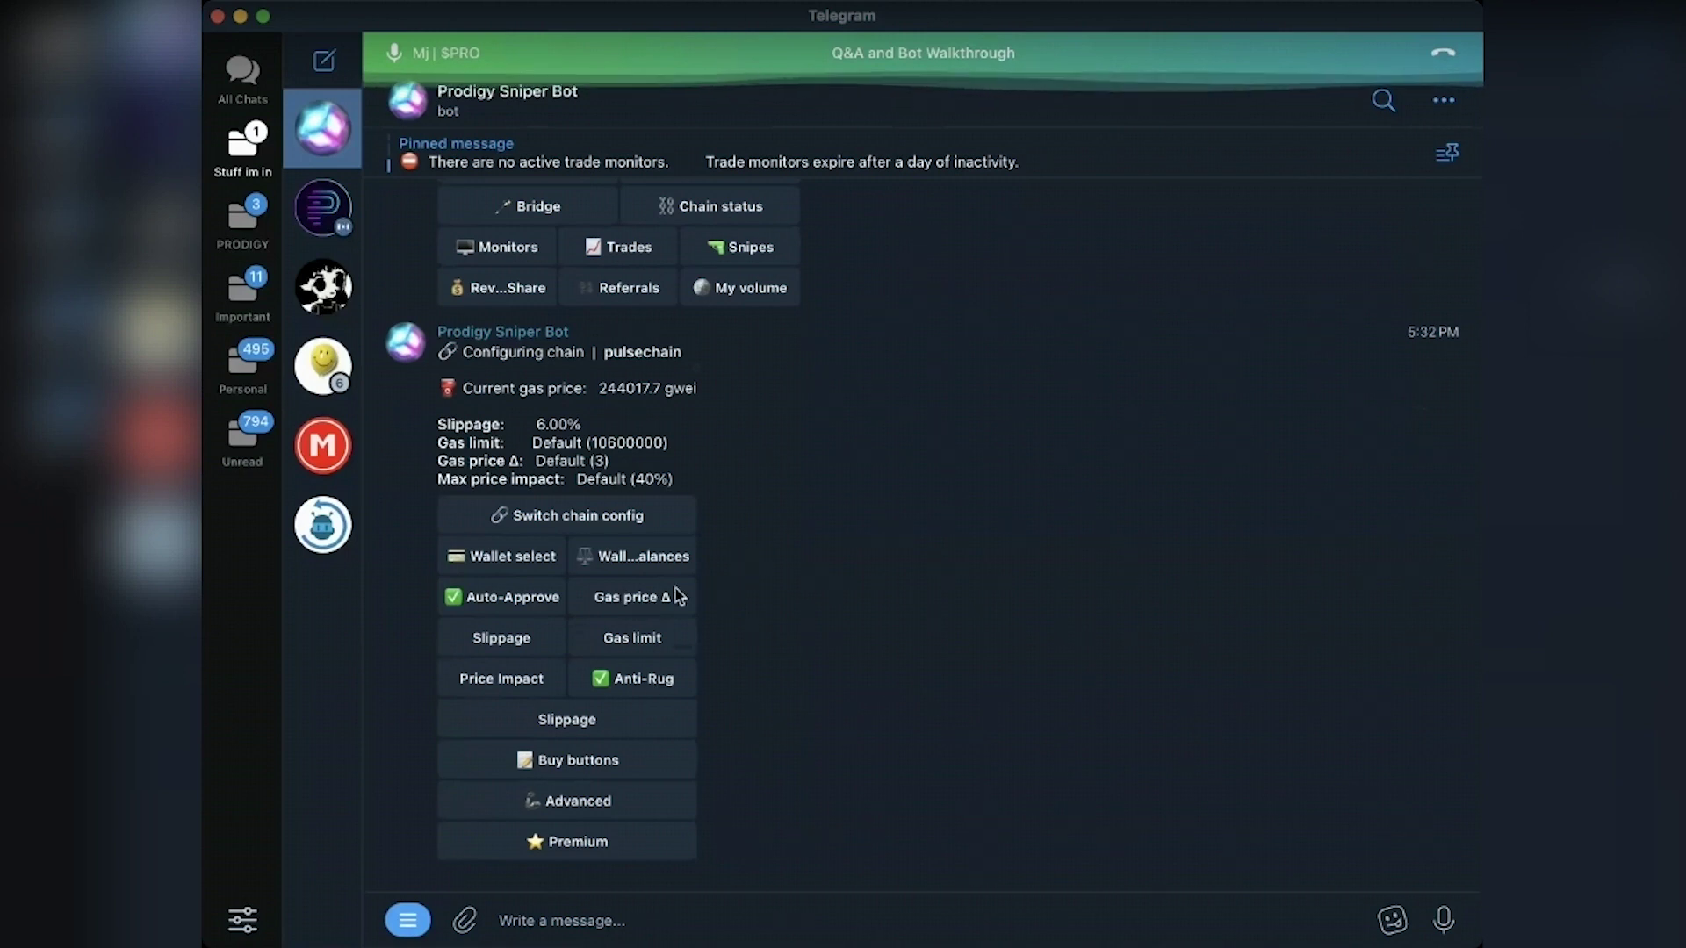
{"action": "left_click", "coordinate": [636, 599]}
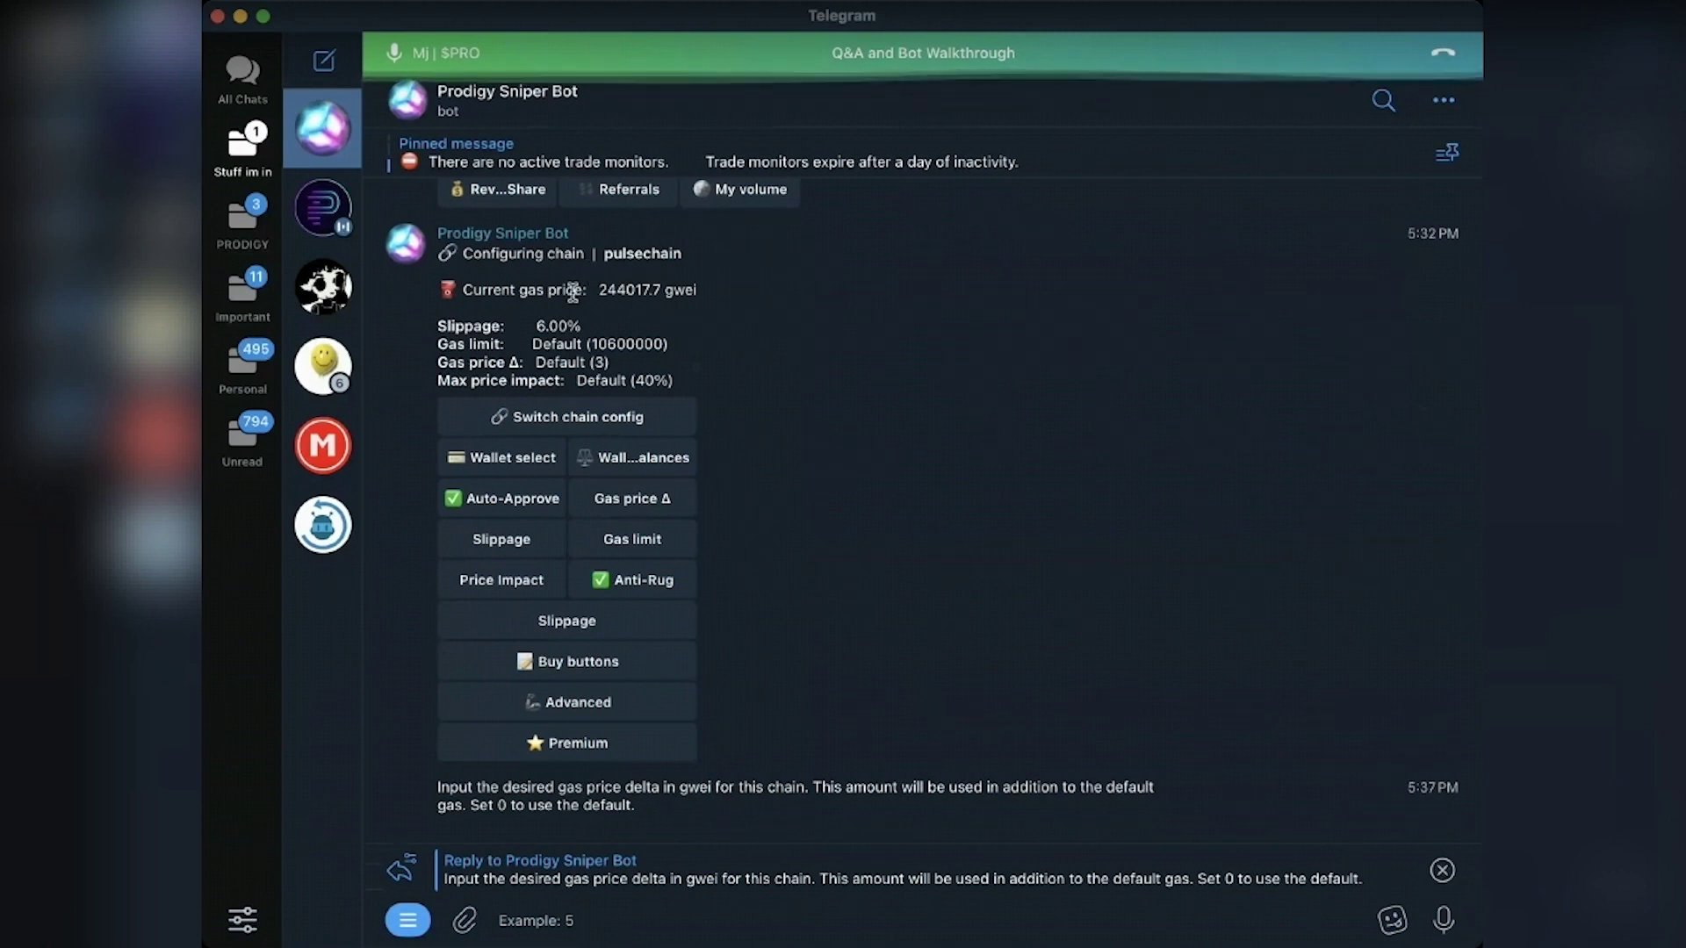
Step: Cancel the gas price delta reply and request the max price impact prompt (Default 40%)
{"action": "left_click", "coordinate": [1442, 870]}
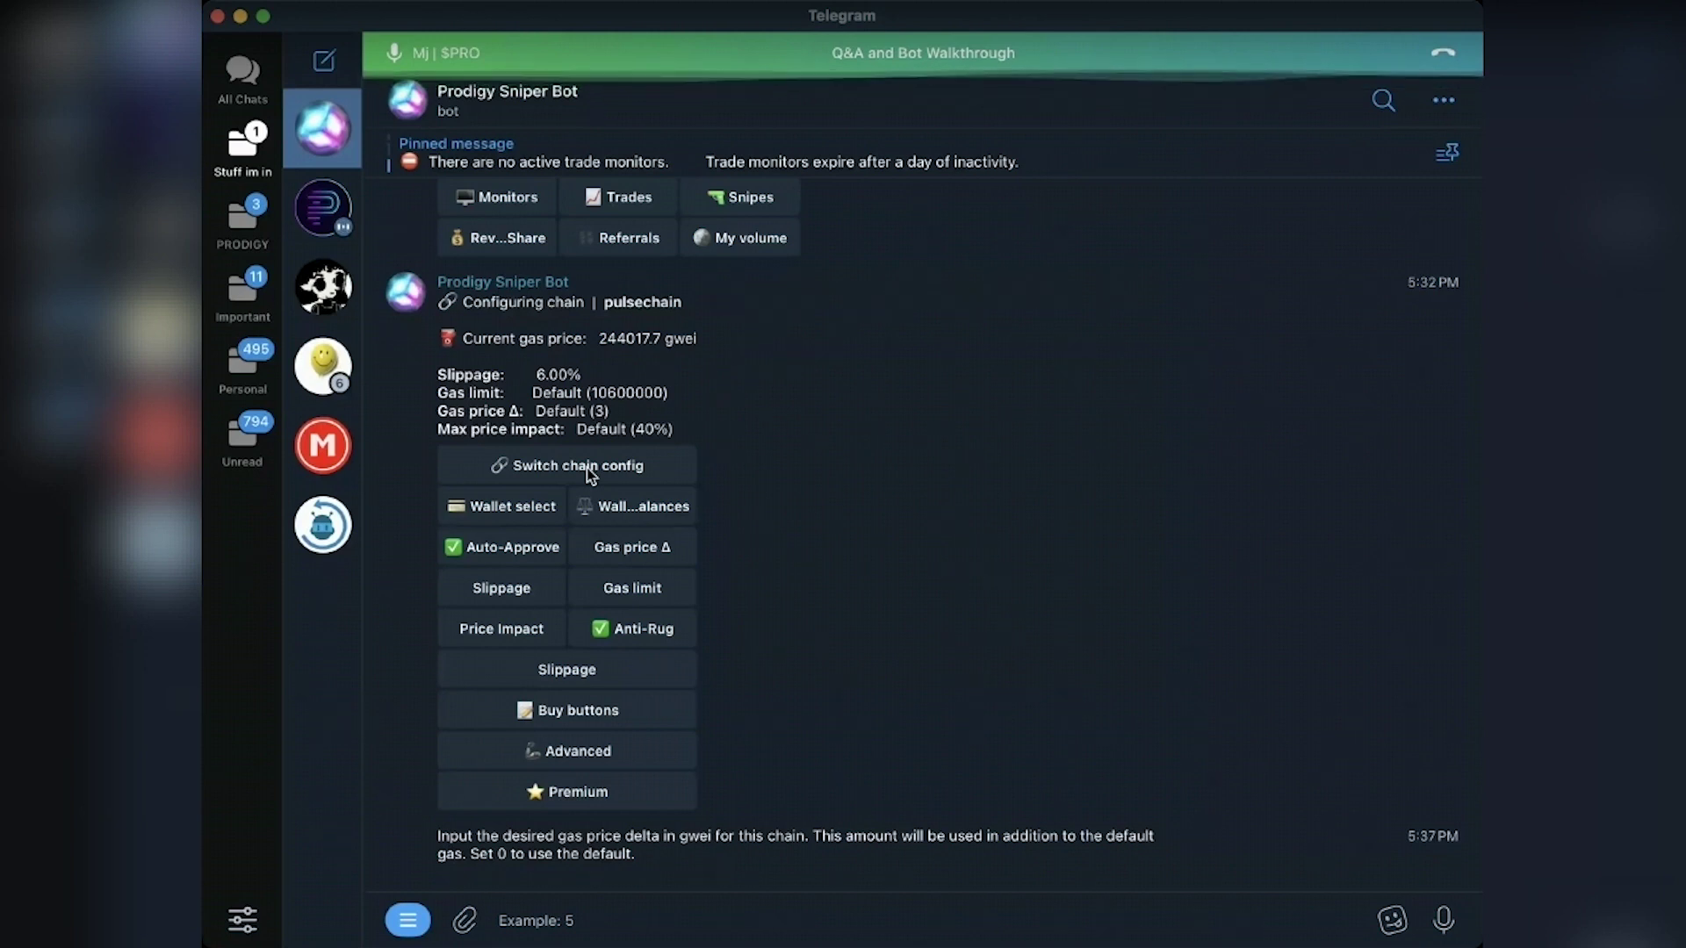
{"action": "left_click", "coordinate": [545, 630]}
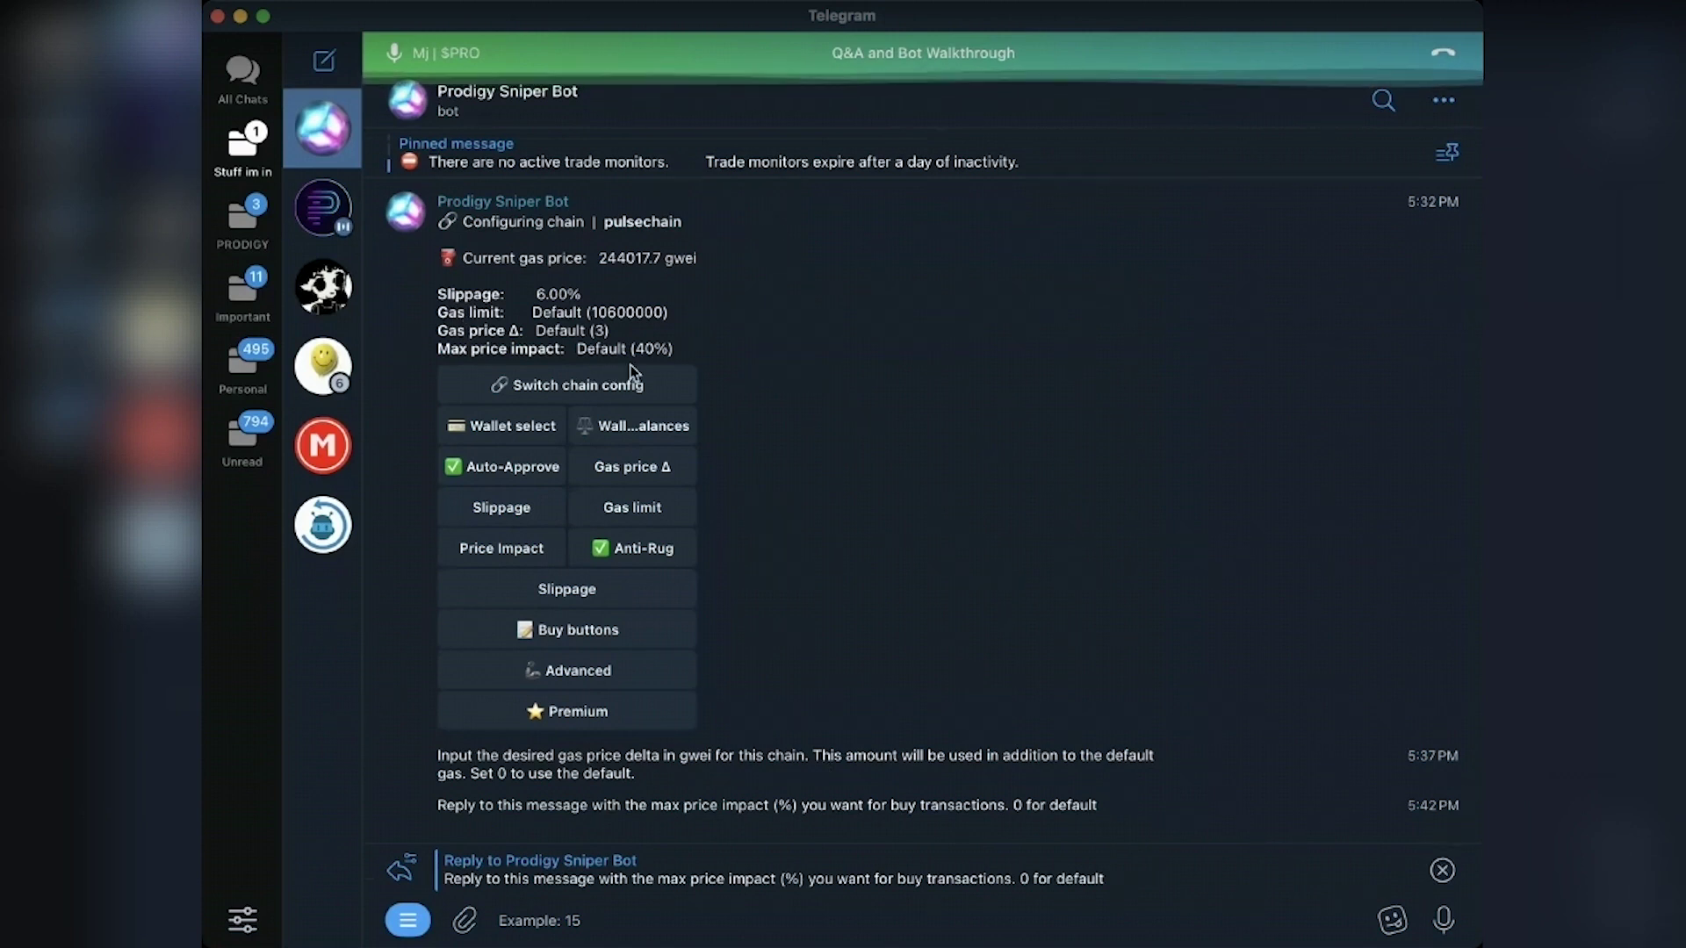
Step: Cancel the price impact reply, delete the two prompt messages, and show the chain list again
{"action": "left_click", "coordinate": [1442, 870]}
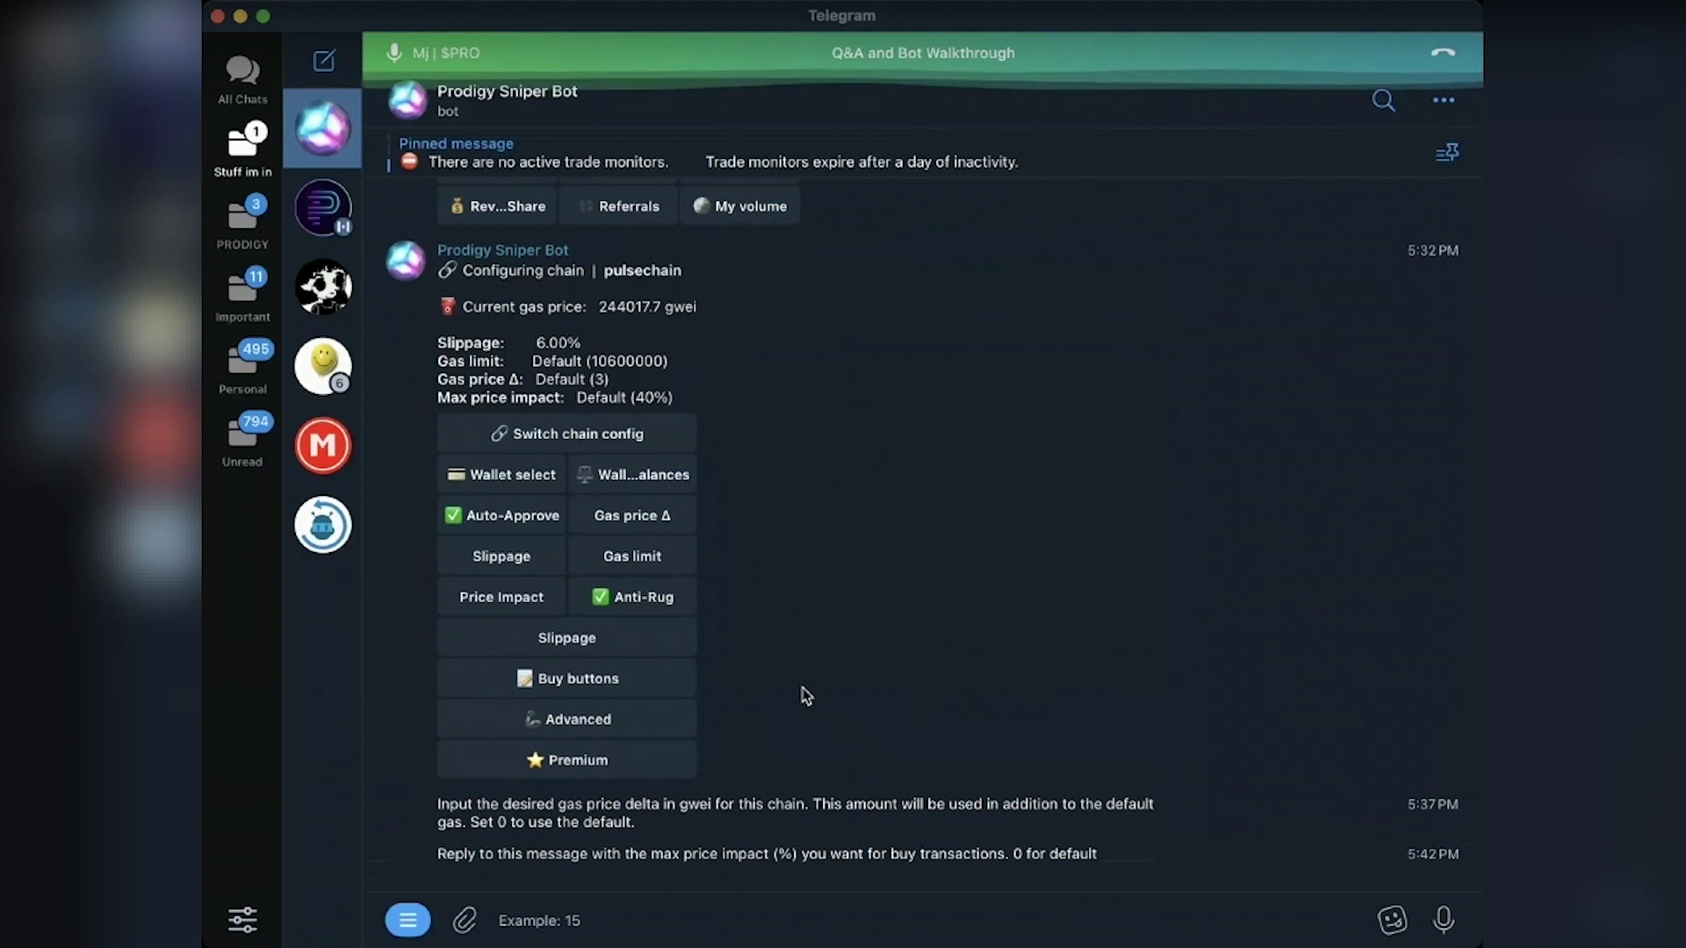
{"action": "key", "text": "Delete"}
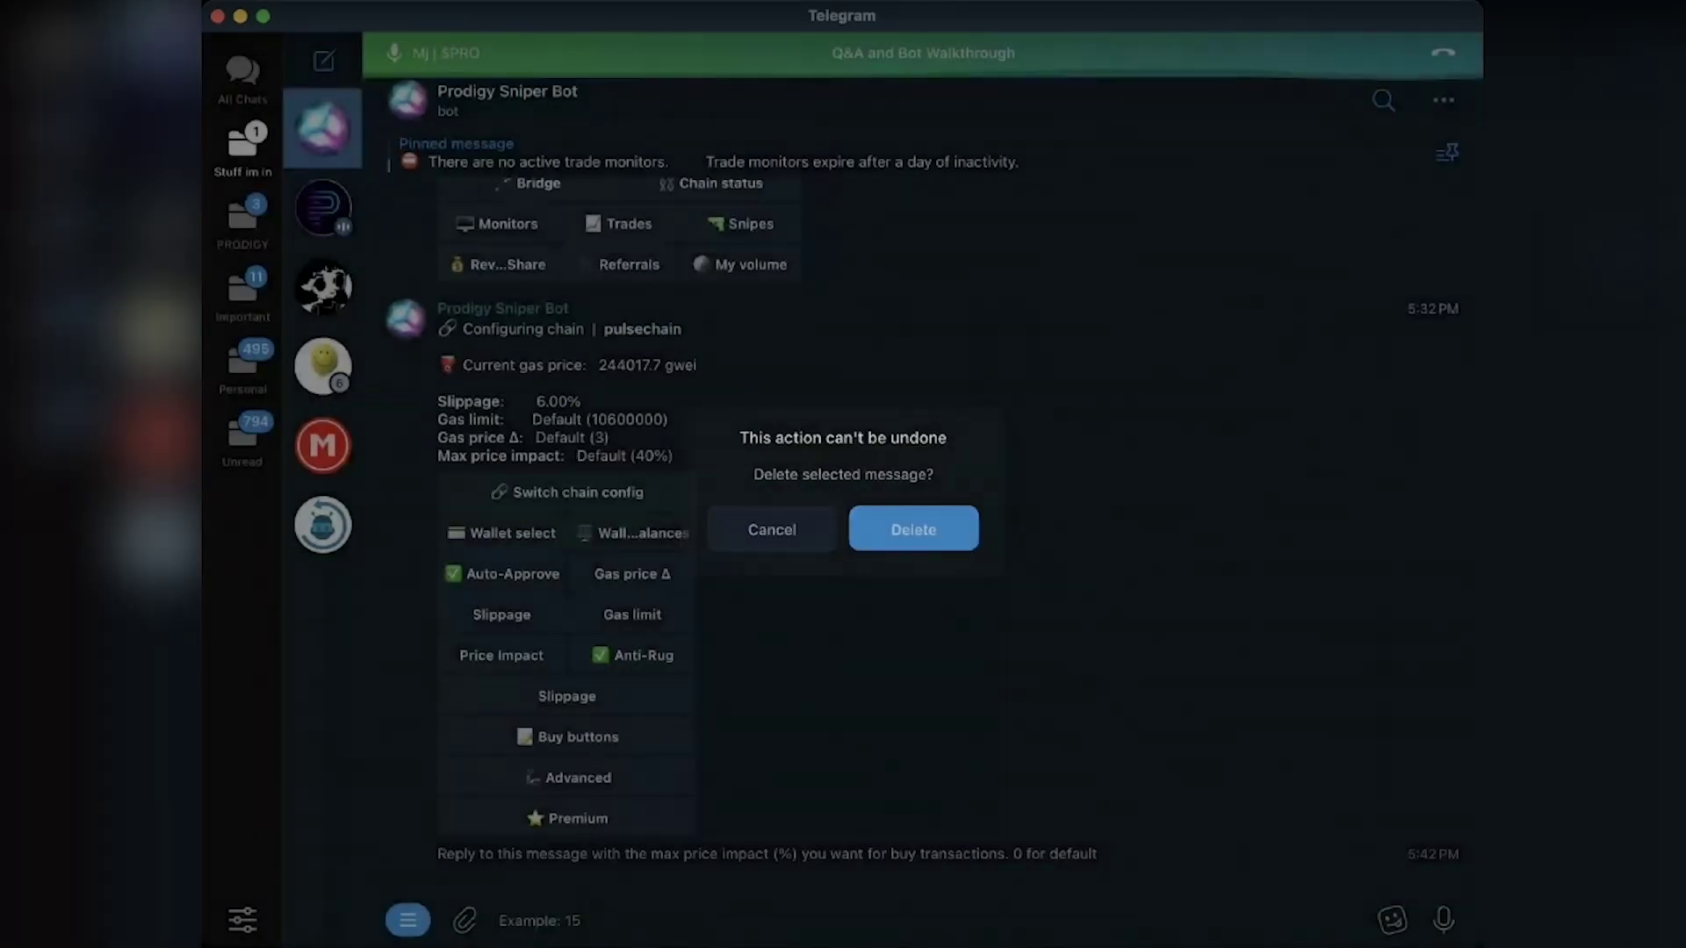
{"action": "key", "text": "Return"}
{"action": "left_click", "coordinate": [539, 517]}
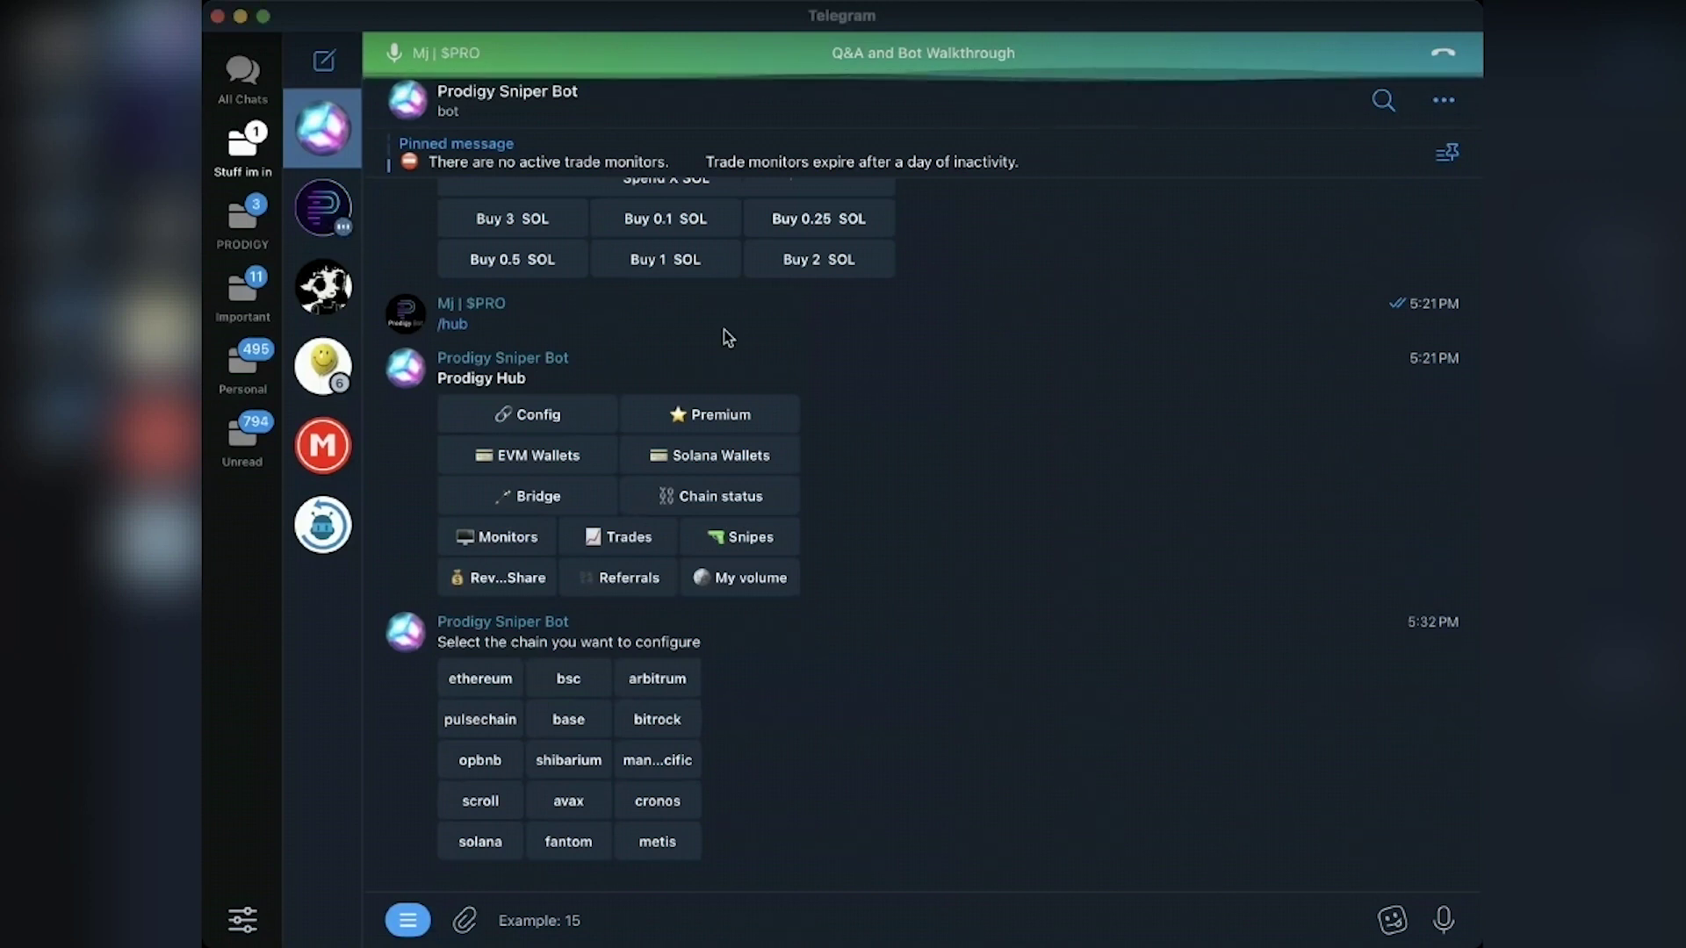
Step: Paste the copied address into the message box and send it to the bot
{"action": "left_click", "coordinate": [752, 922]}
{"action": "type", "text": "0xb29DC980C1e8D5D04987BEe4aB3d481e6dfb0D9E"}
{"action": "key", "text": "Return"}
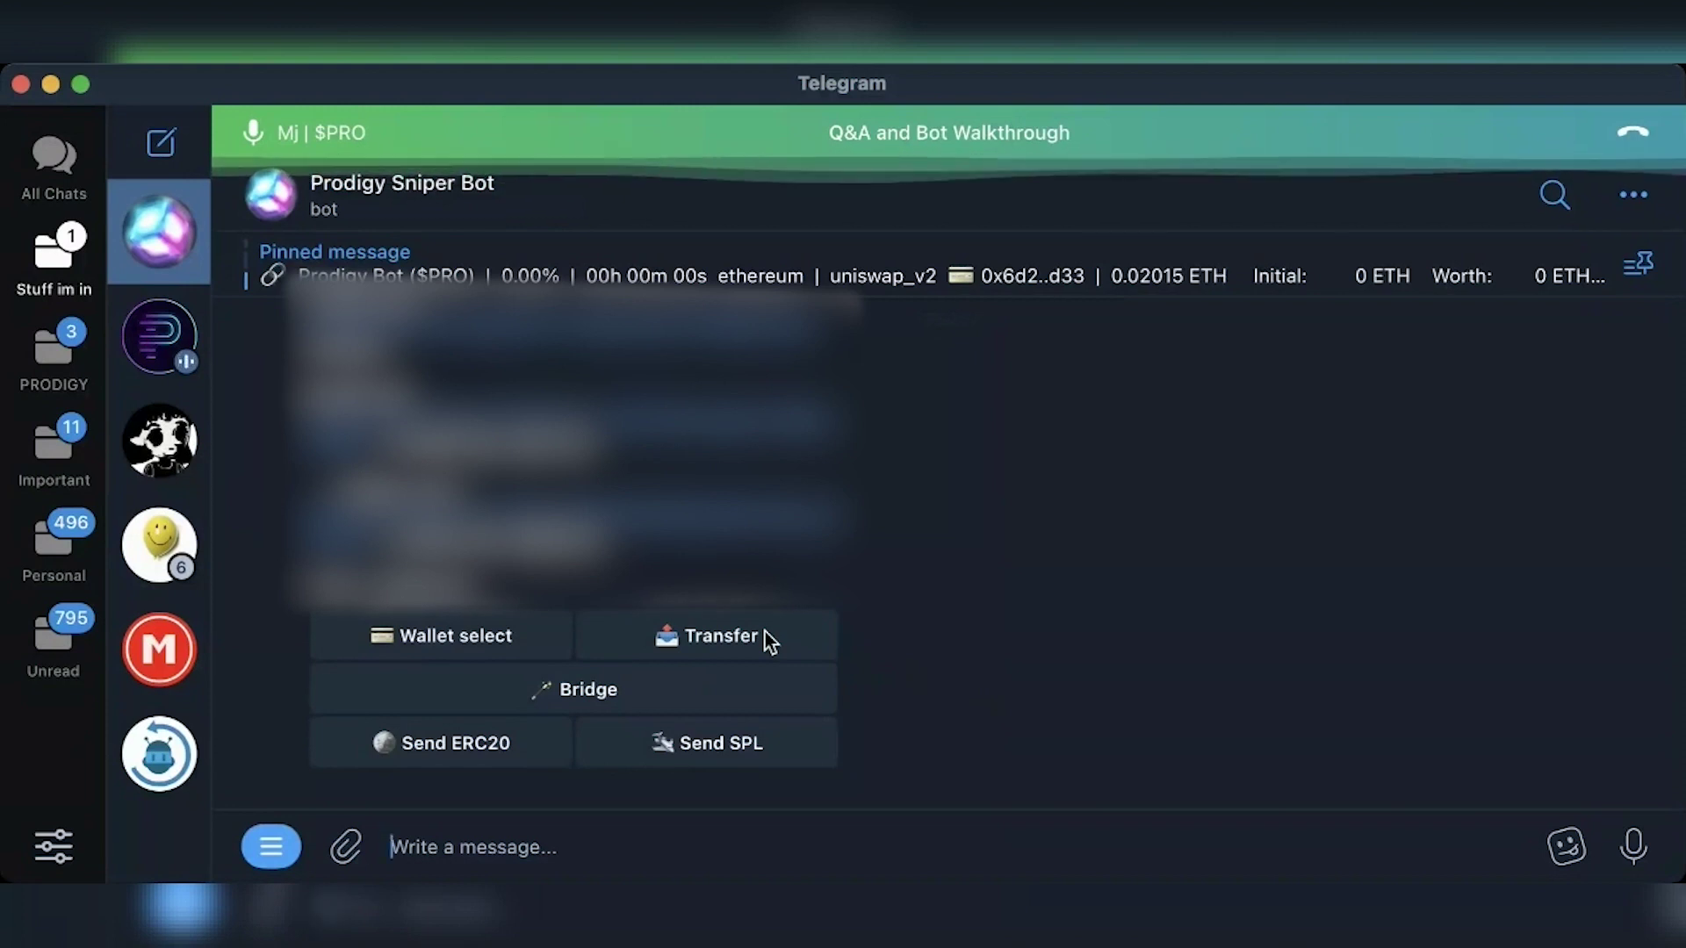
{"action": "left_click", "coordinate": [766, 635]}
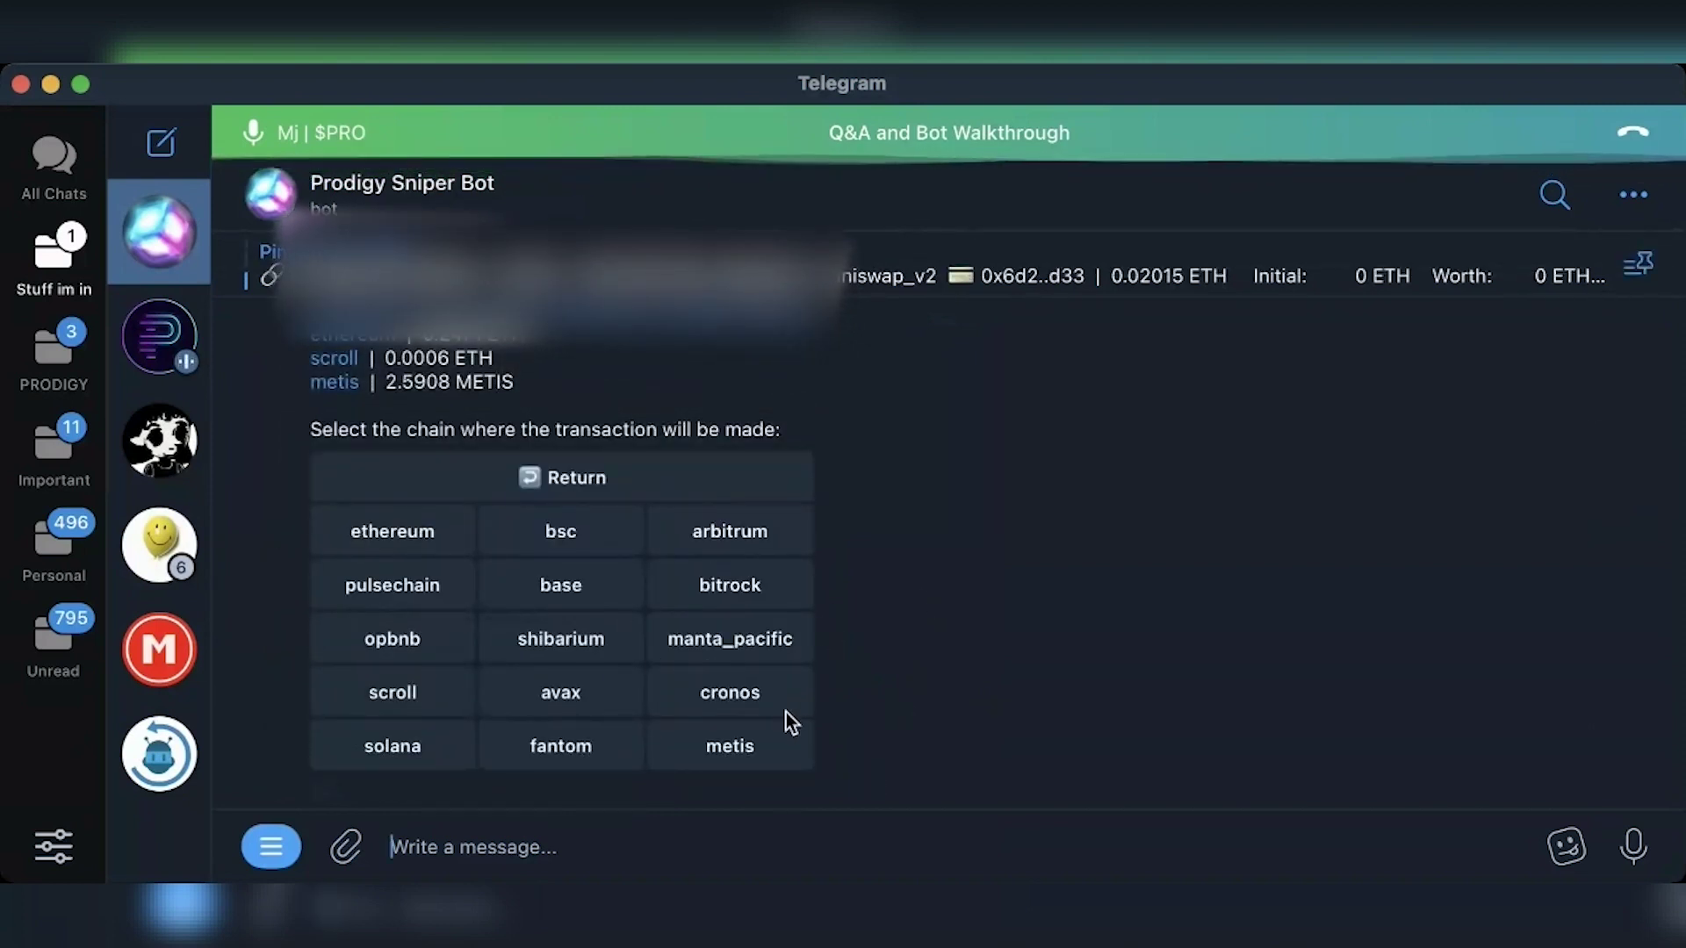
{"action": "left_click", "coordinate": [750, 757]}
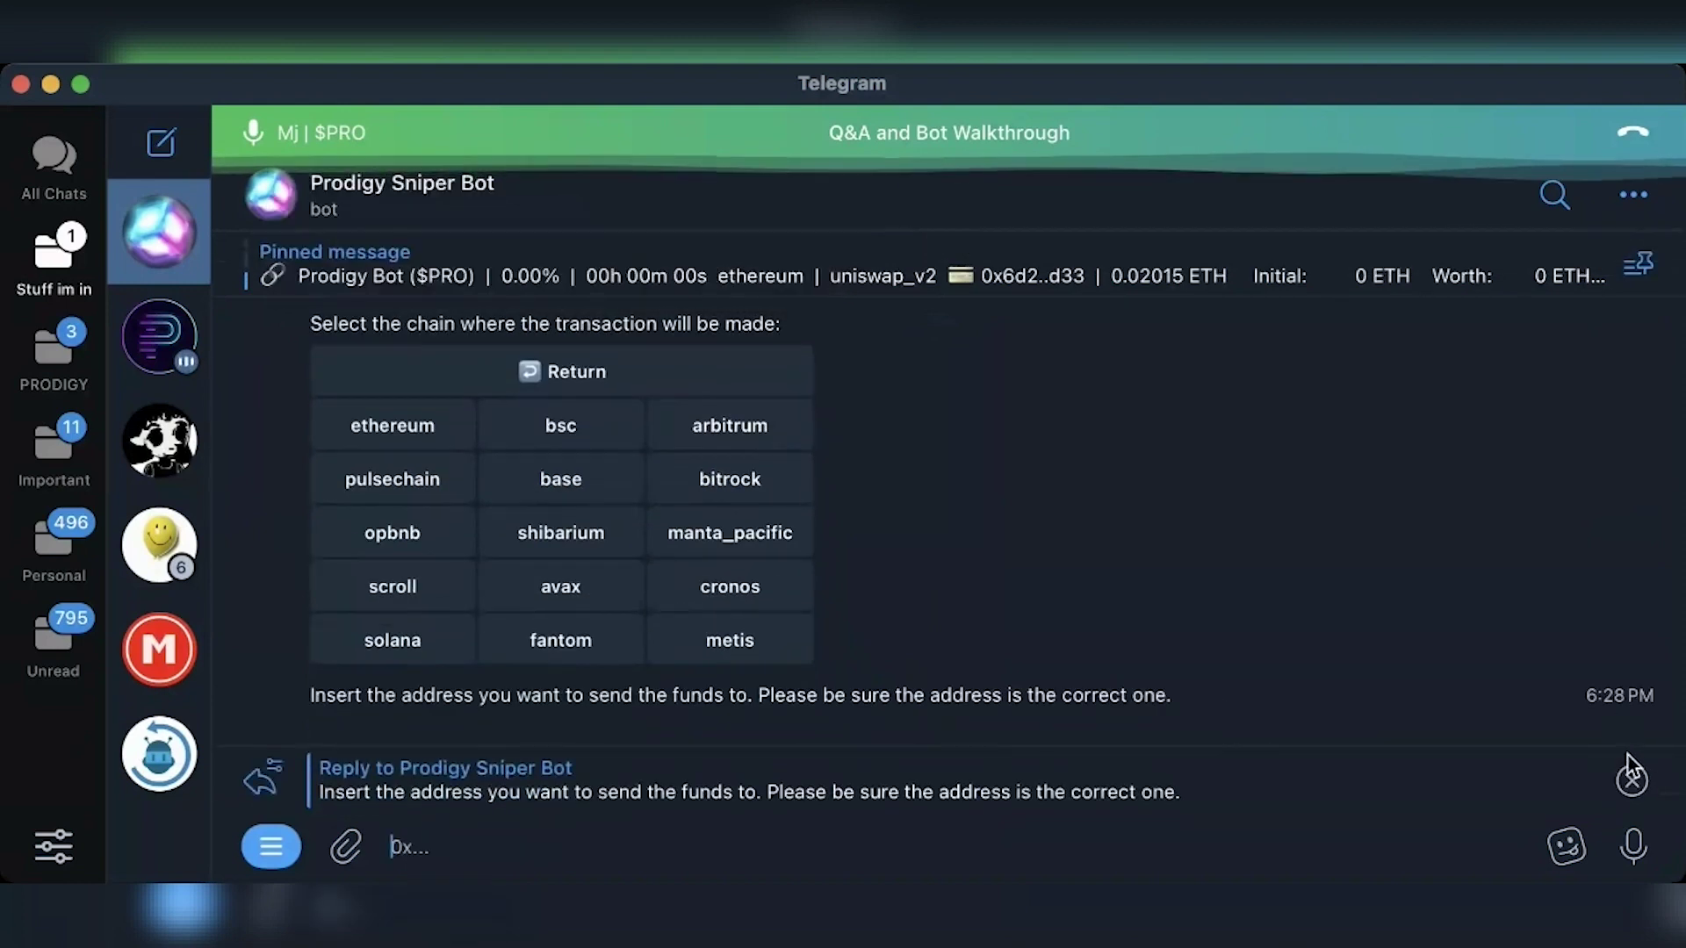
{"action": "left_click", "coordinate": [1629, 771]}
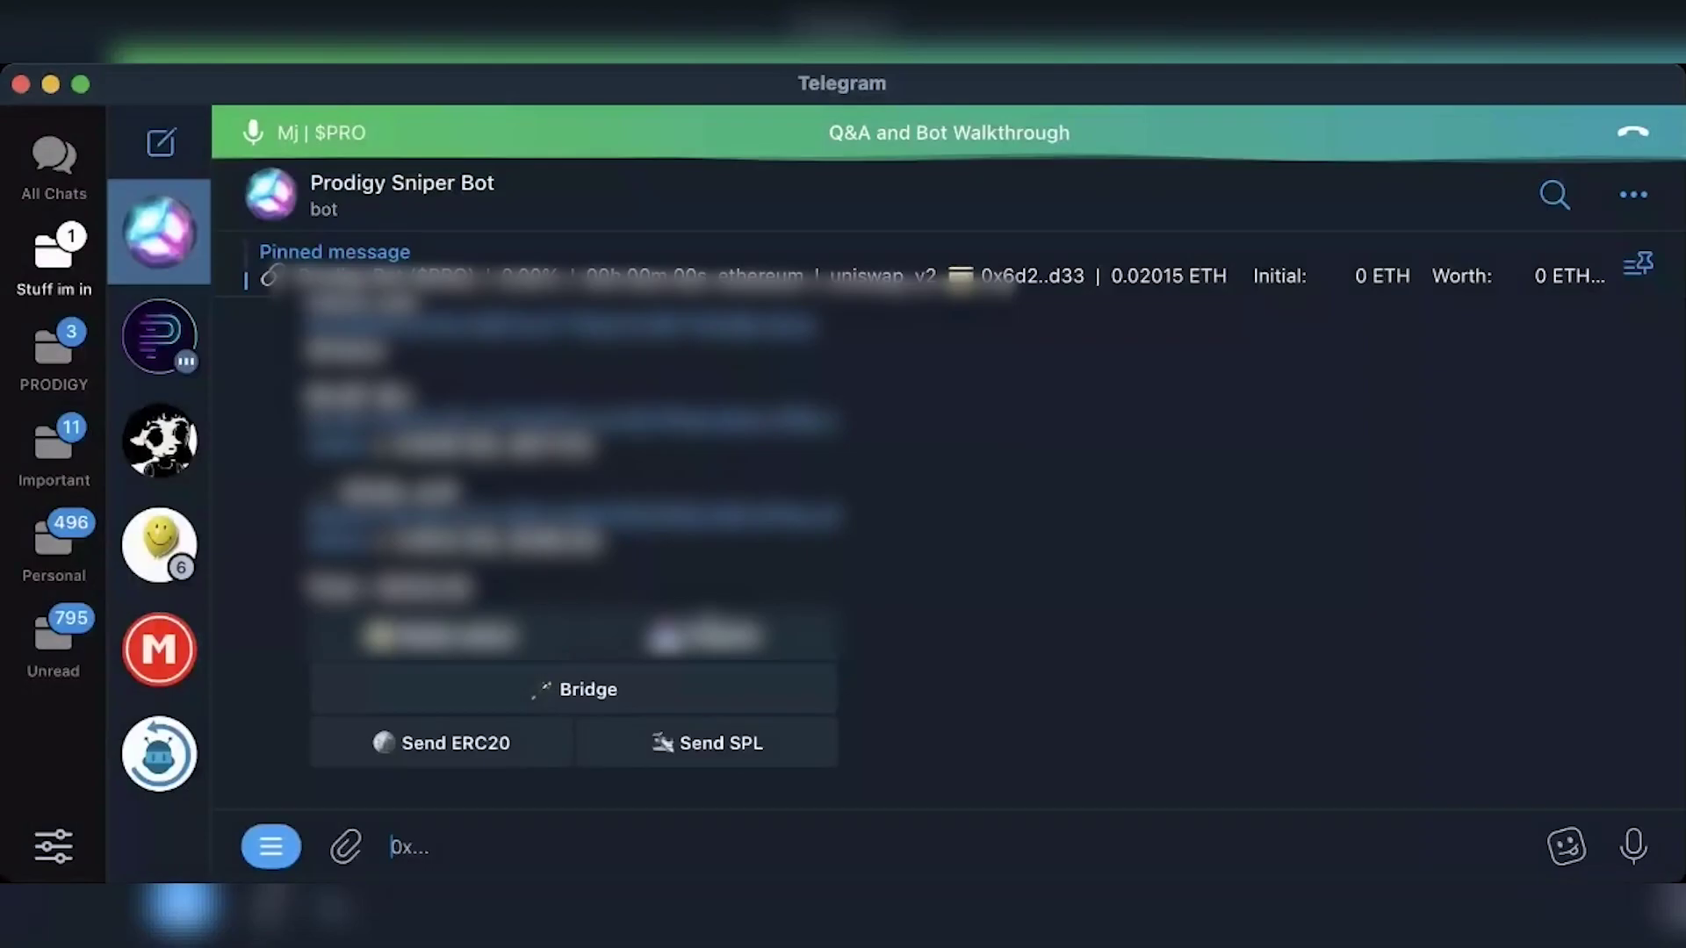
{"action": "left_click", "coordinate": [681, 634]}
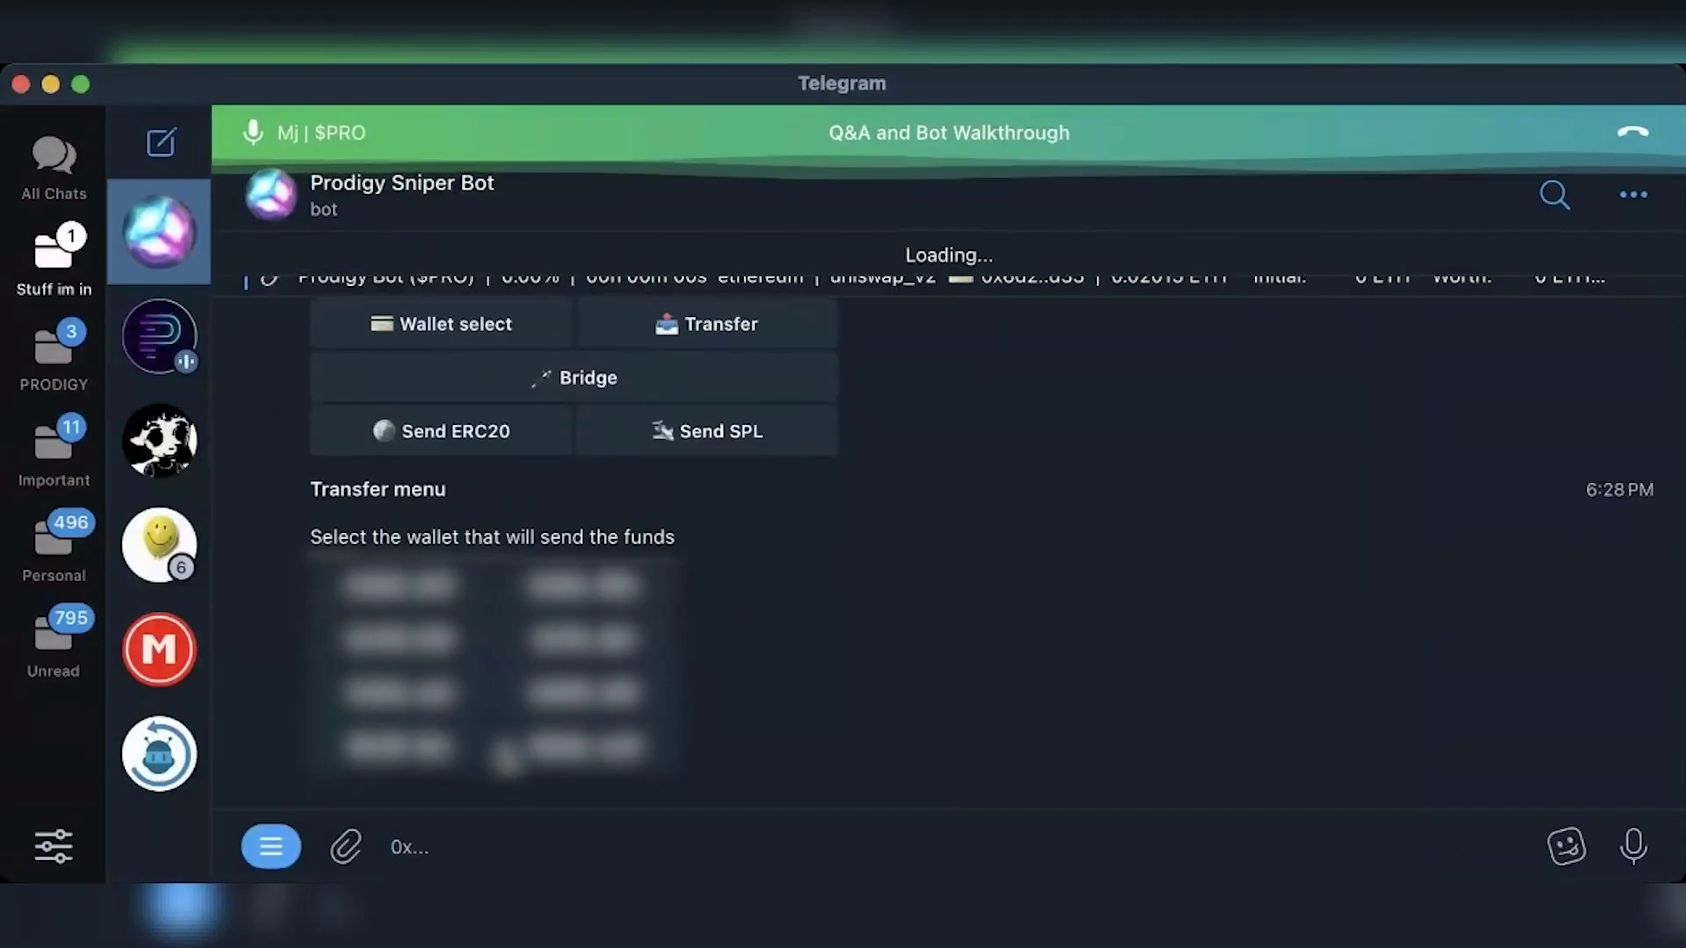
{"action": "left_click", "coordinate": [1633, 779]}
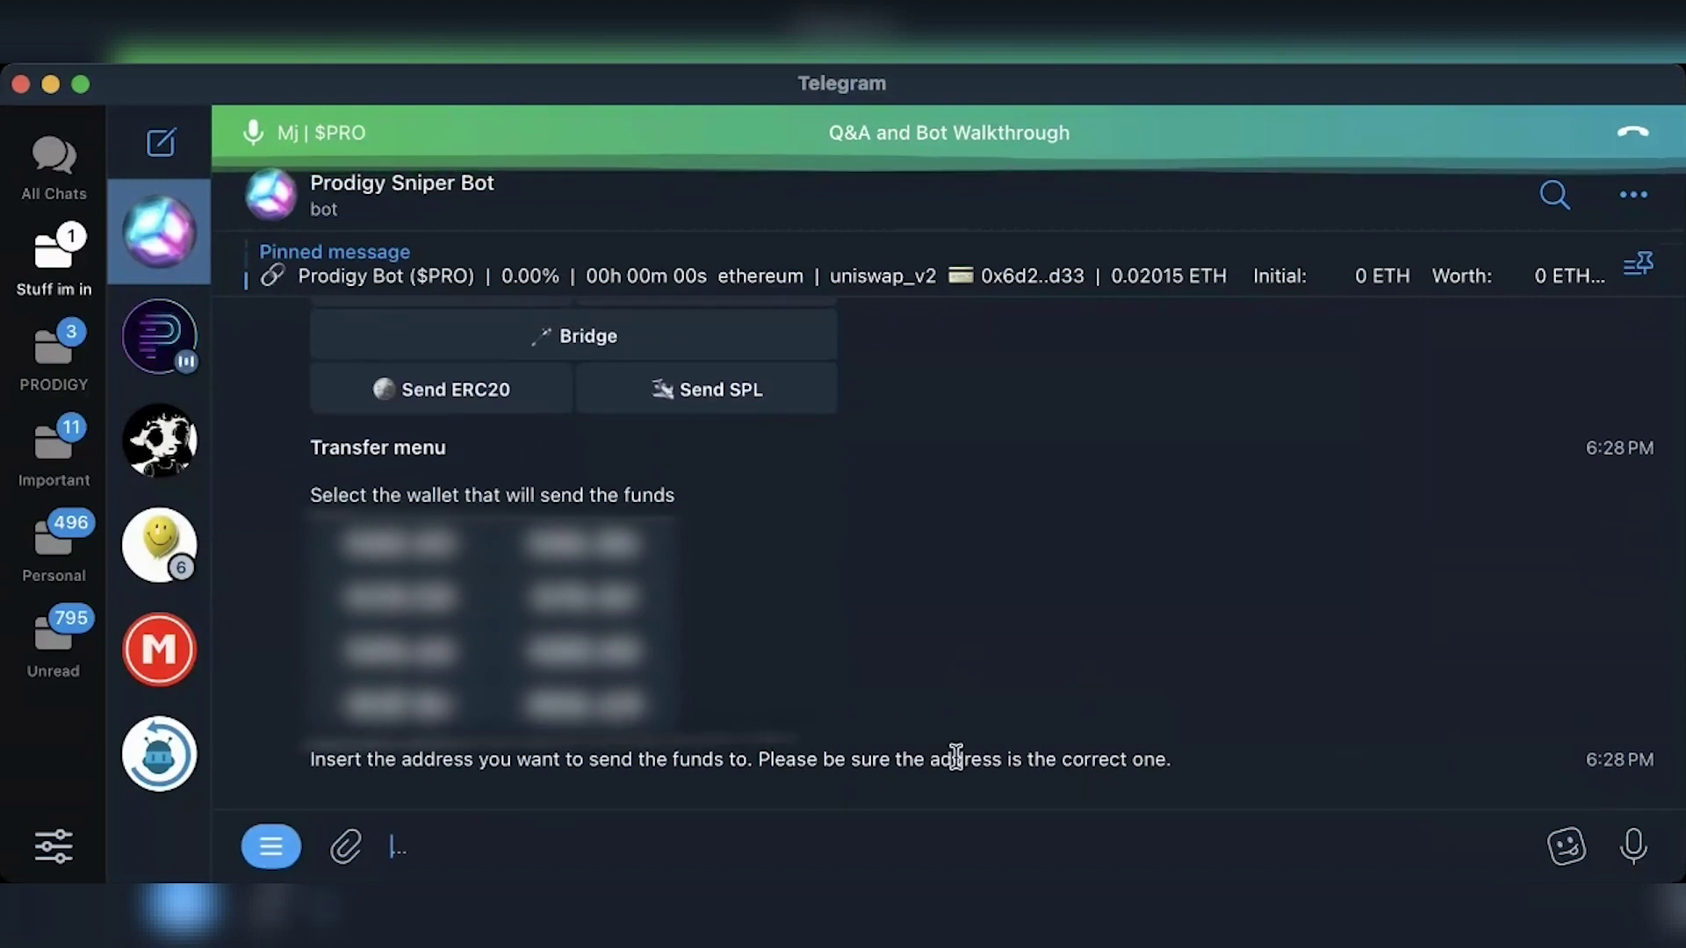
{"action": "key", "text": "Delete"}
{"action": "key", "text": "Return"}
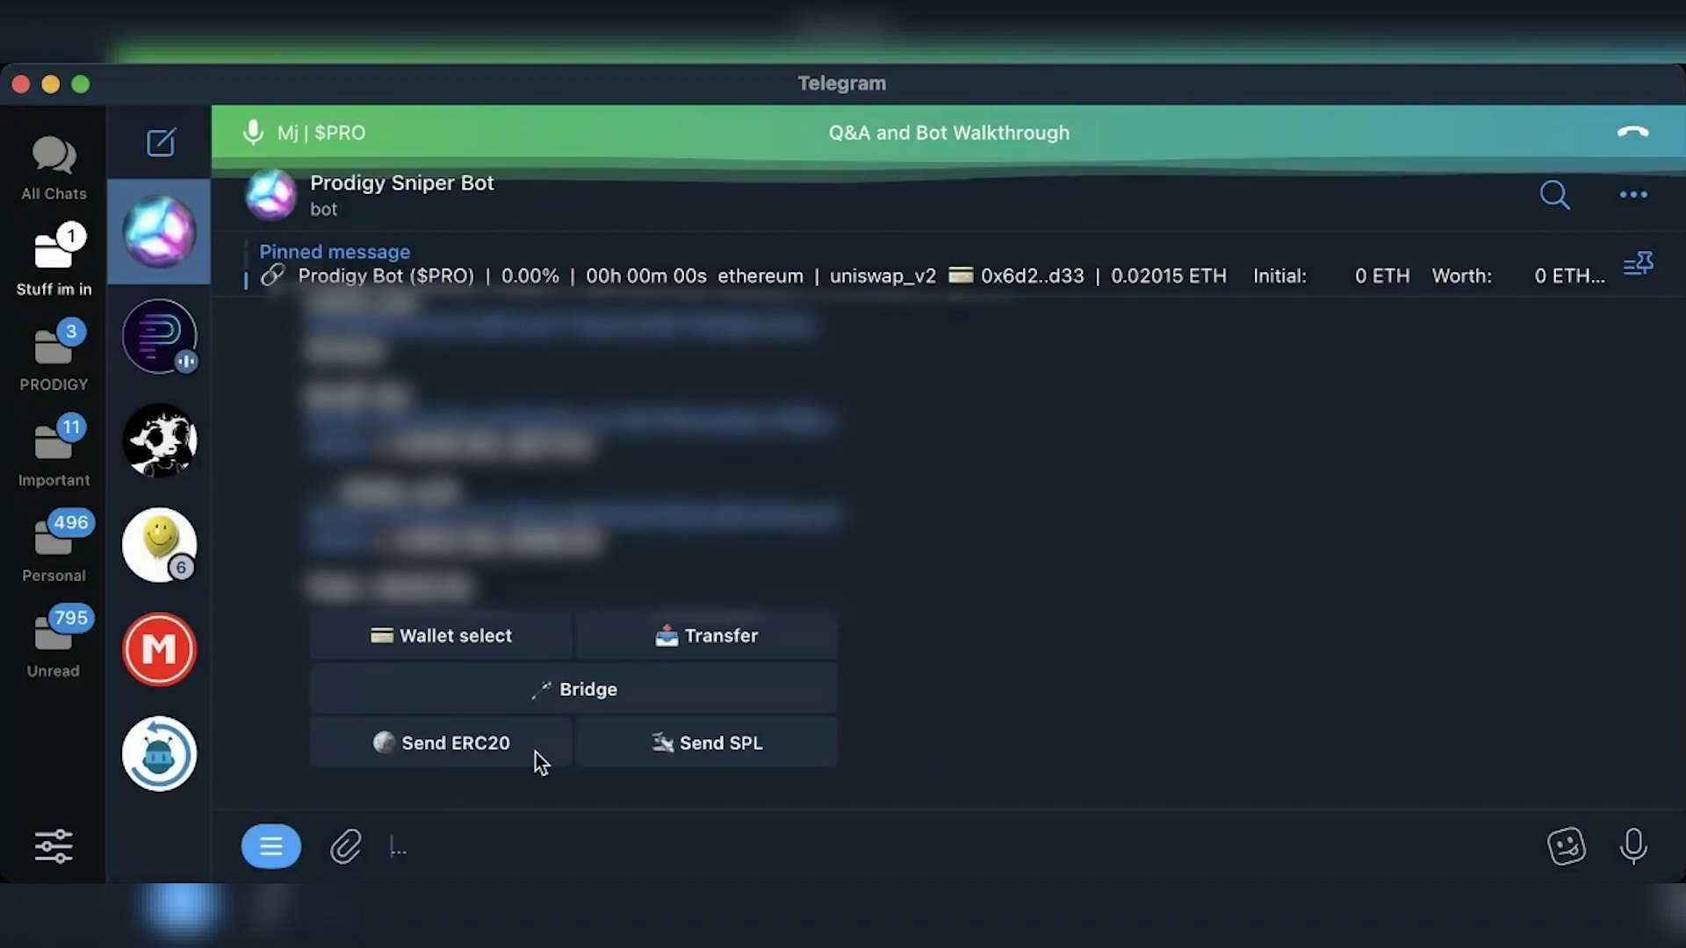
{"action": "left_click", "coordinate": [537, 757]}
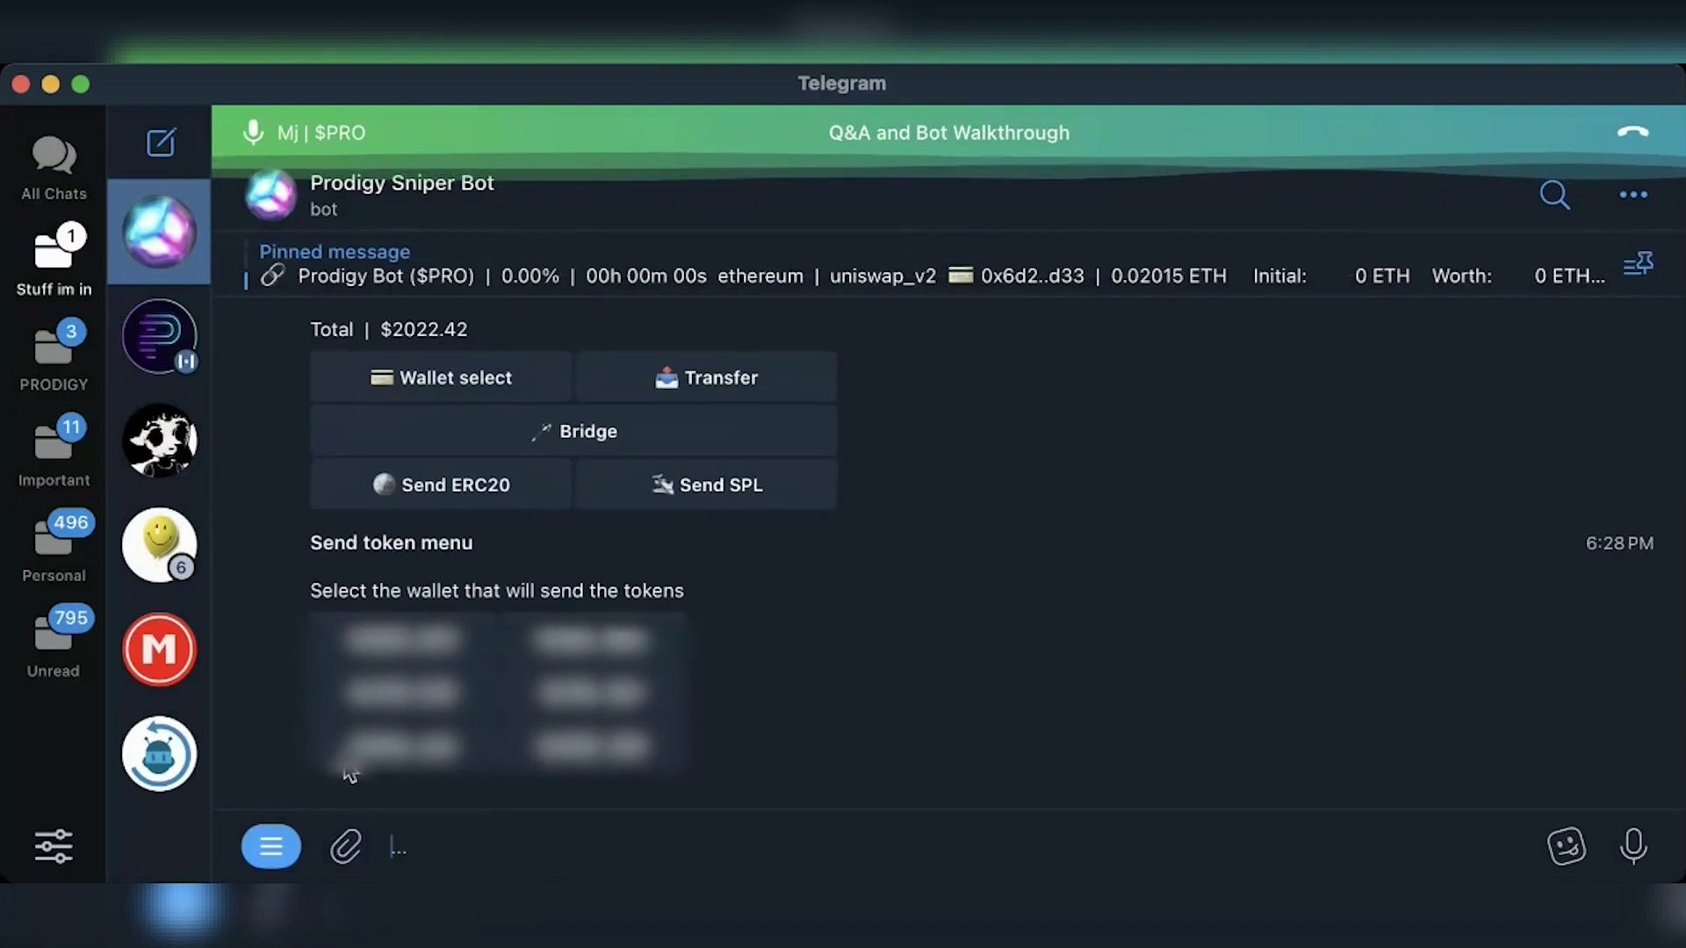
{"action": "left_click", "coordinate": [371, 757]}
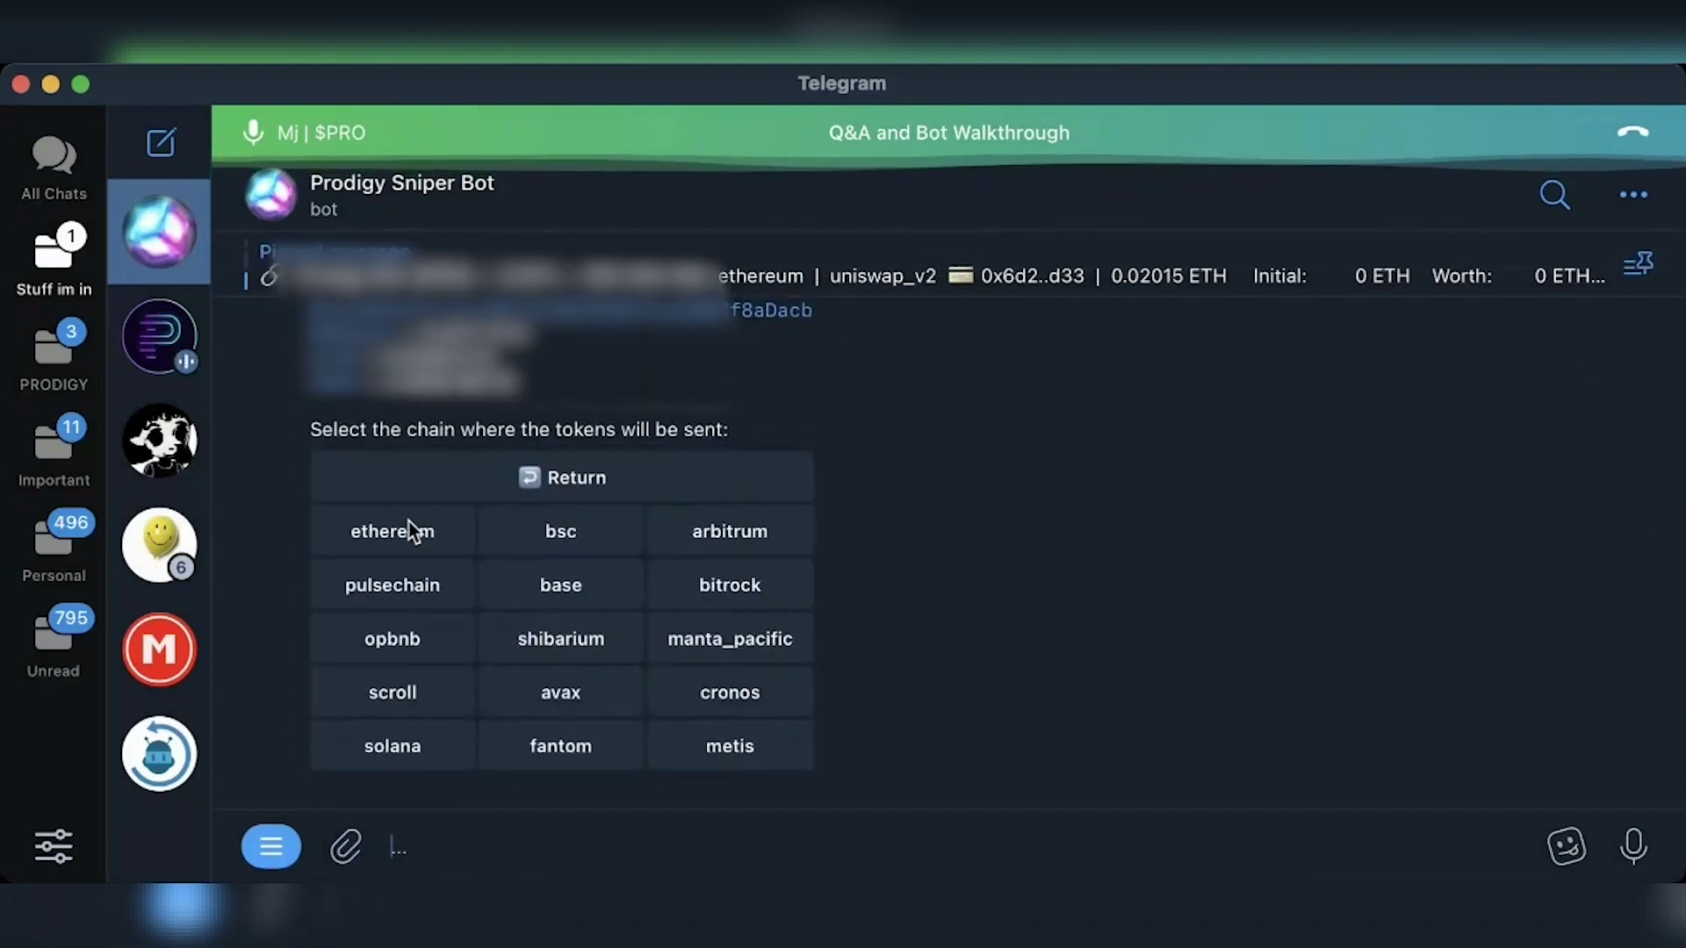
{"action": "left_click", "coordinate": [408, 522]}
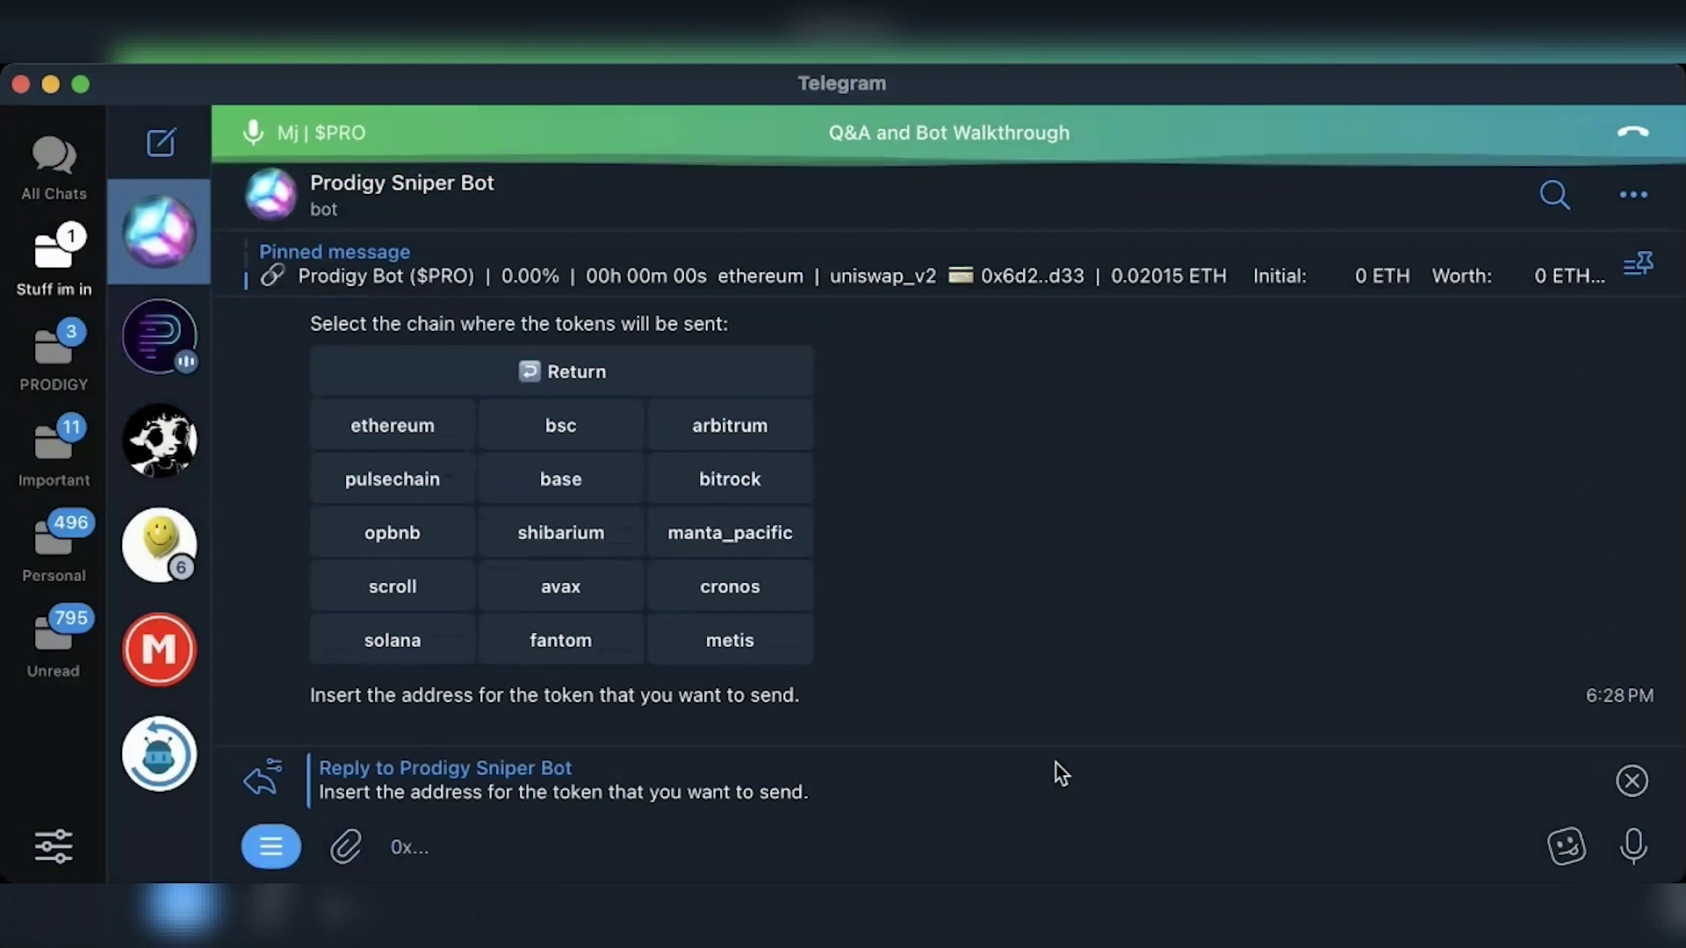
{"action": "left_click", "coordinate": [1630, 780]}
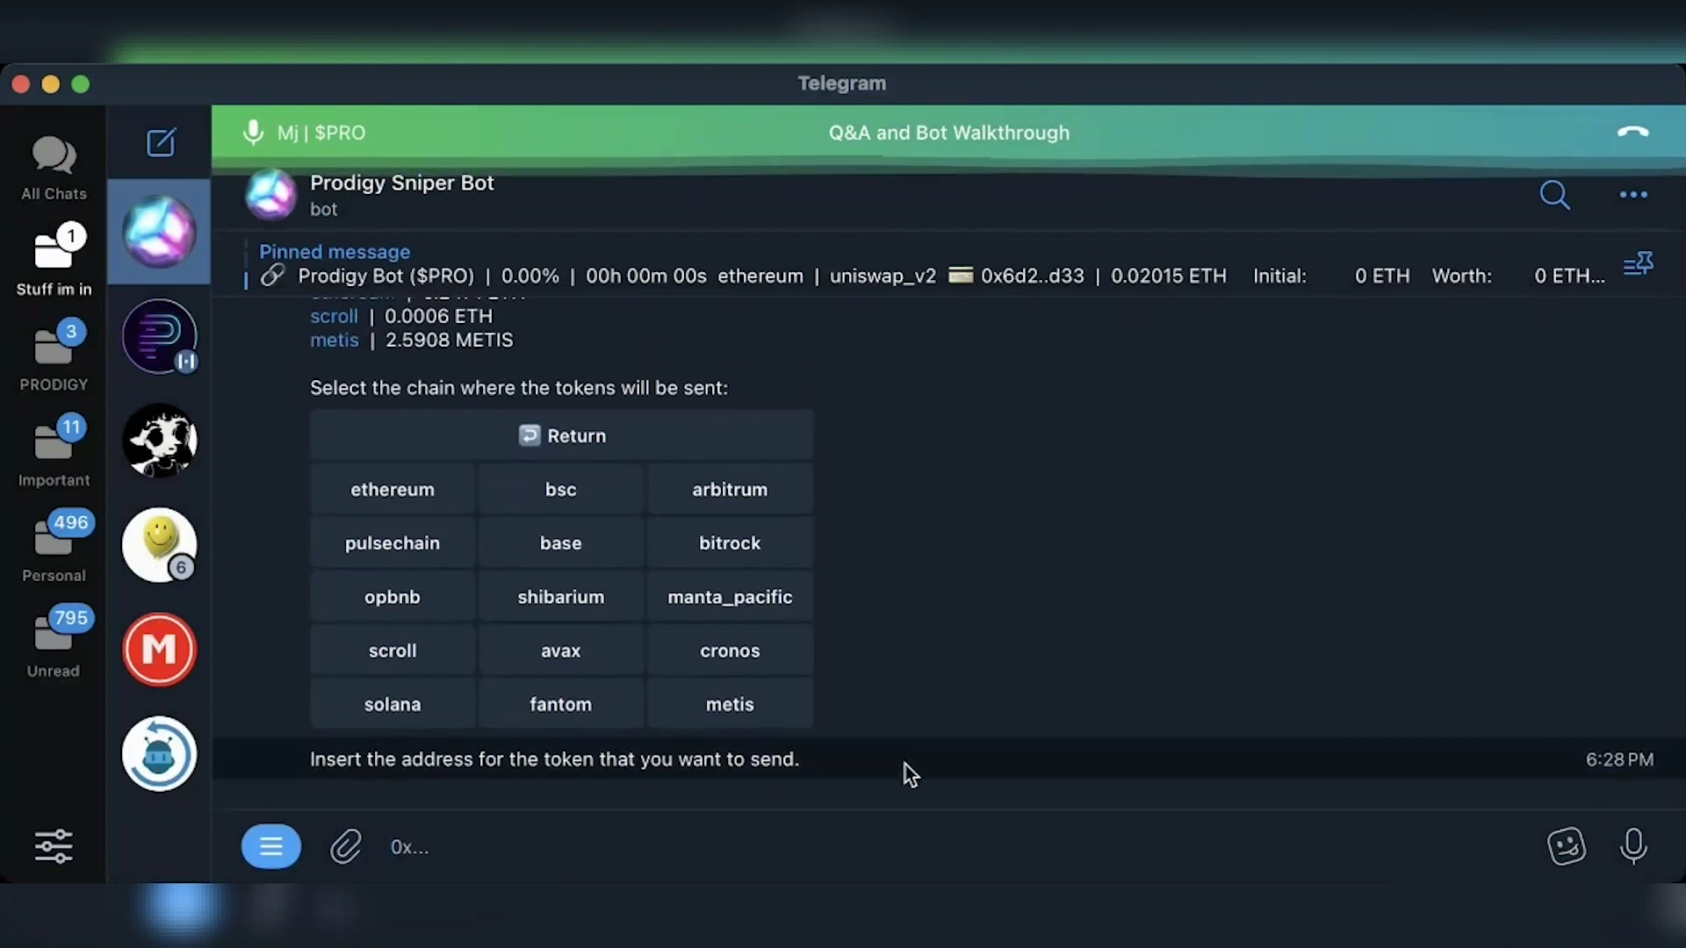
{"action": "key", "text": "BackSpace"}
{"action": "key", "text": "Return"}
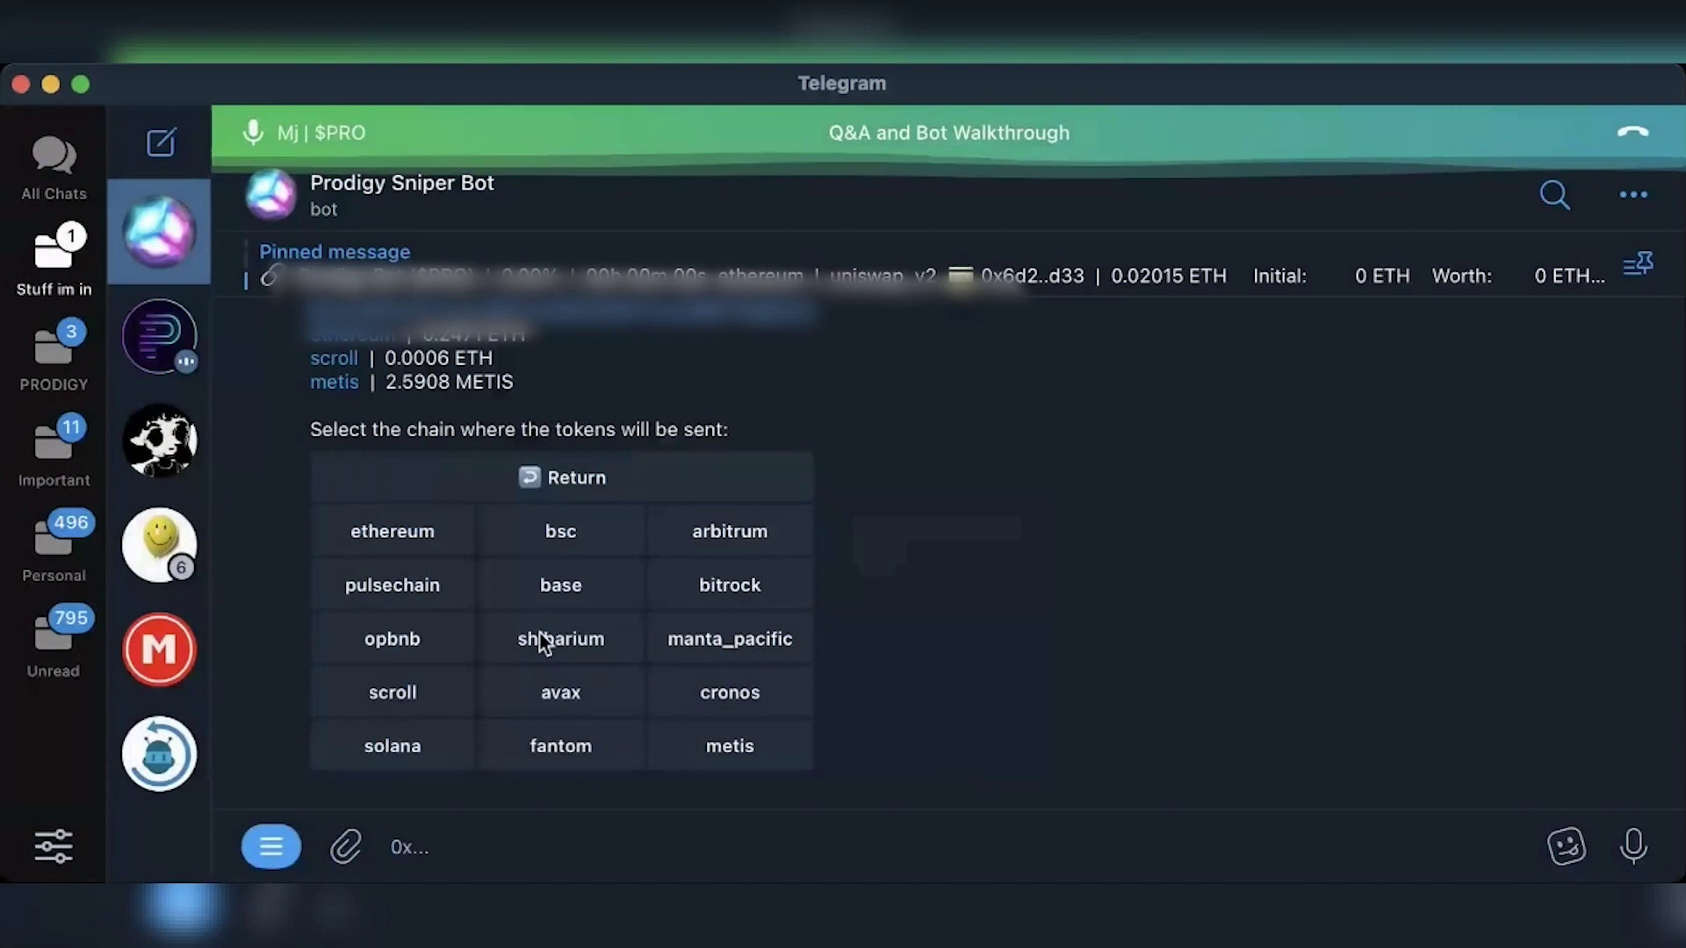
{"action": "key", "text": "BackSpace"}
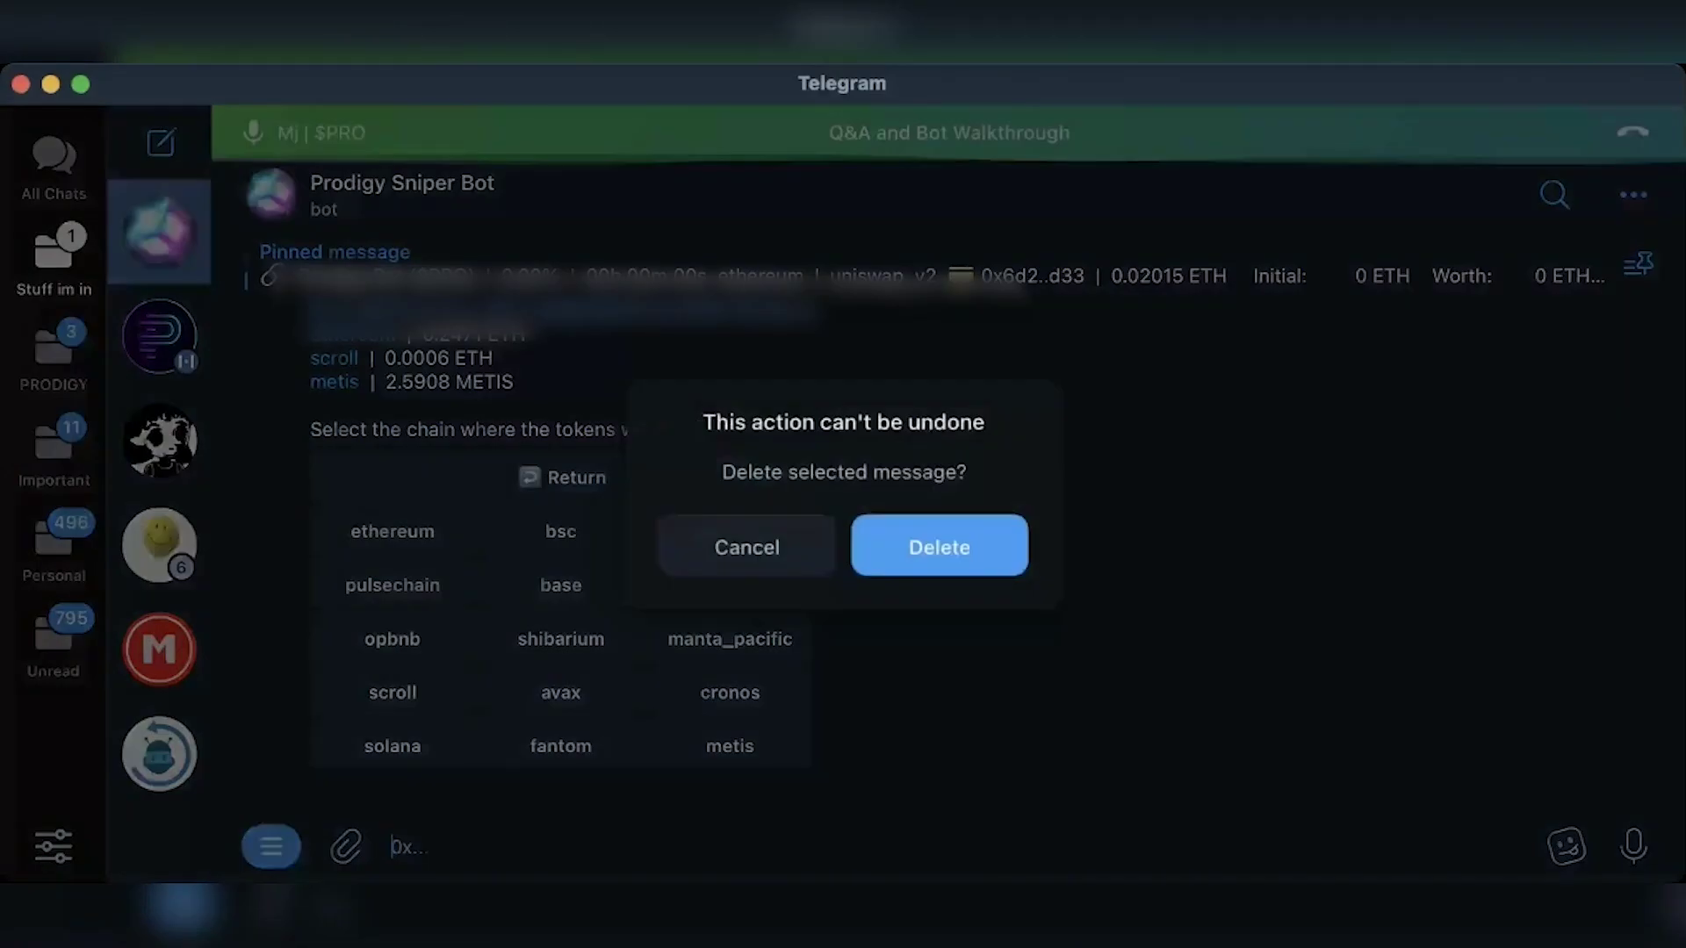
{"action": "key", "text": "Return"}
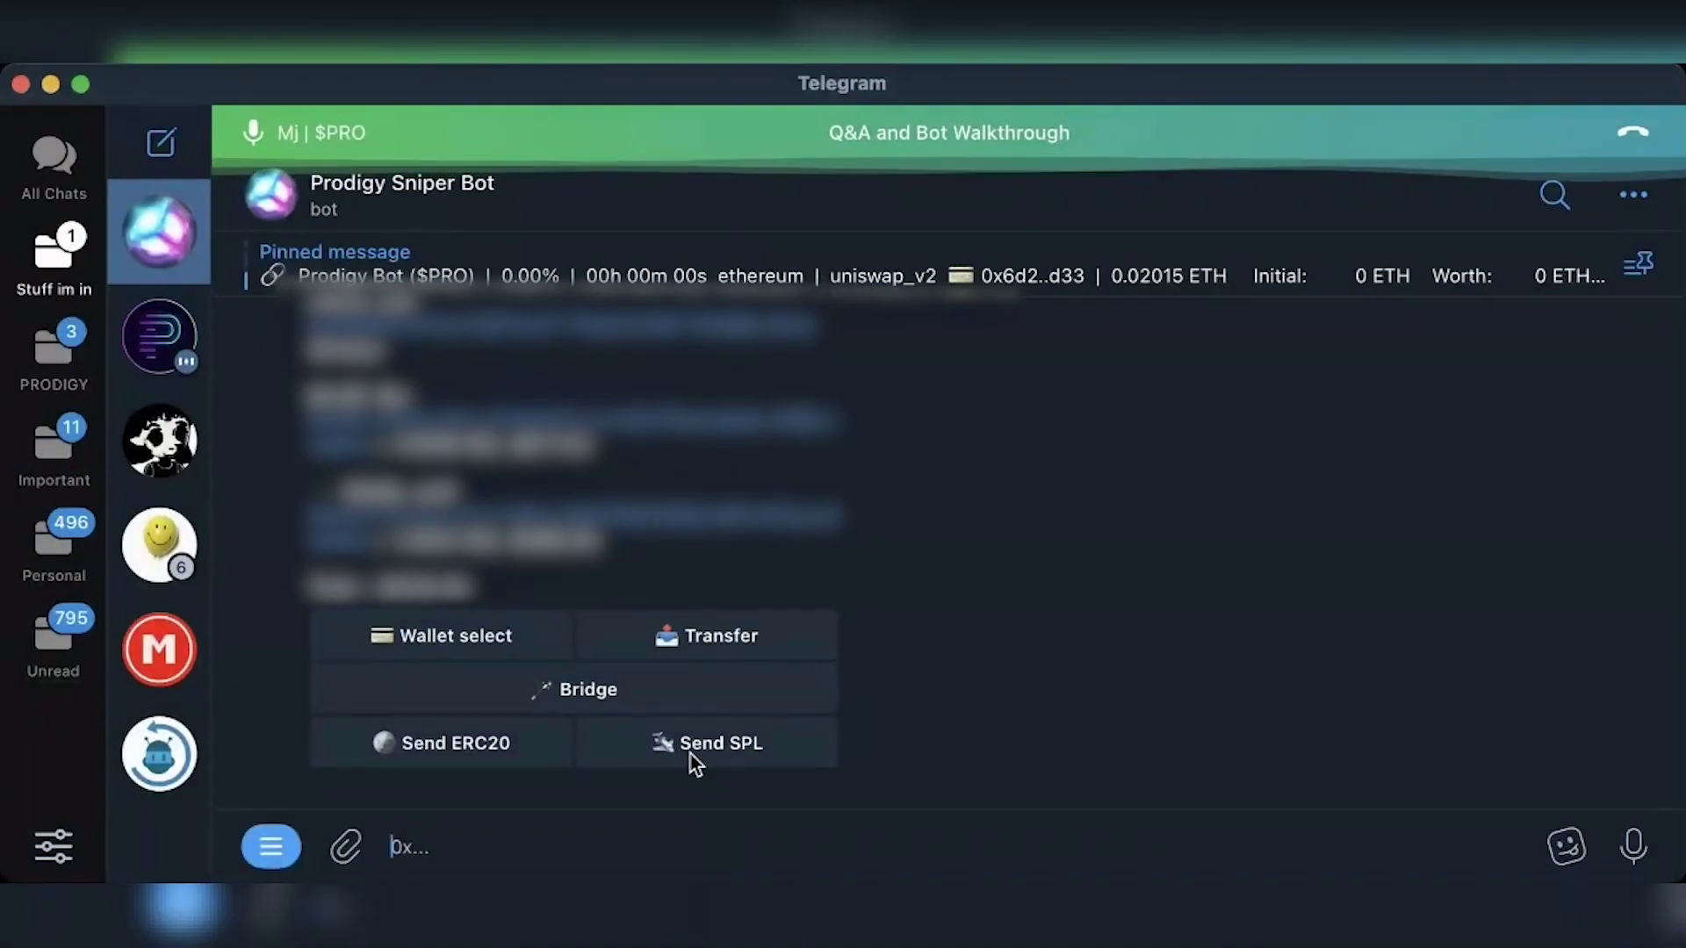
{"action": "left_click", "coordinate": [690, 755]}
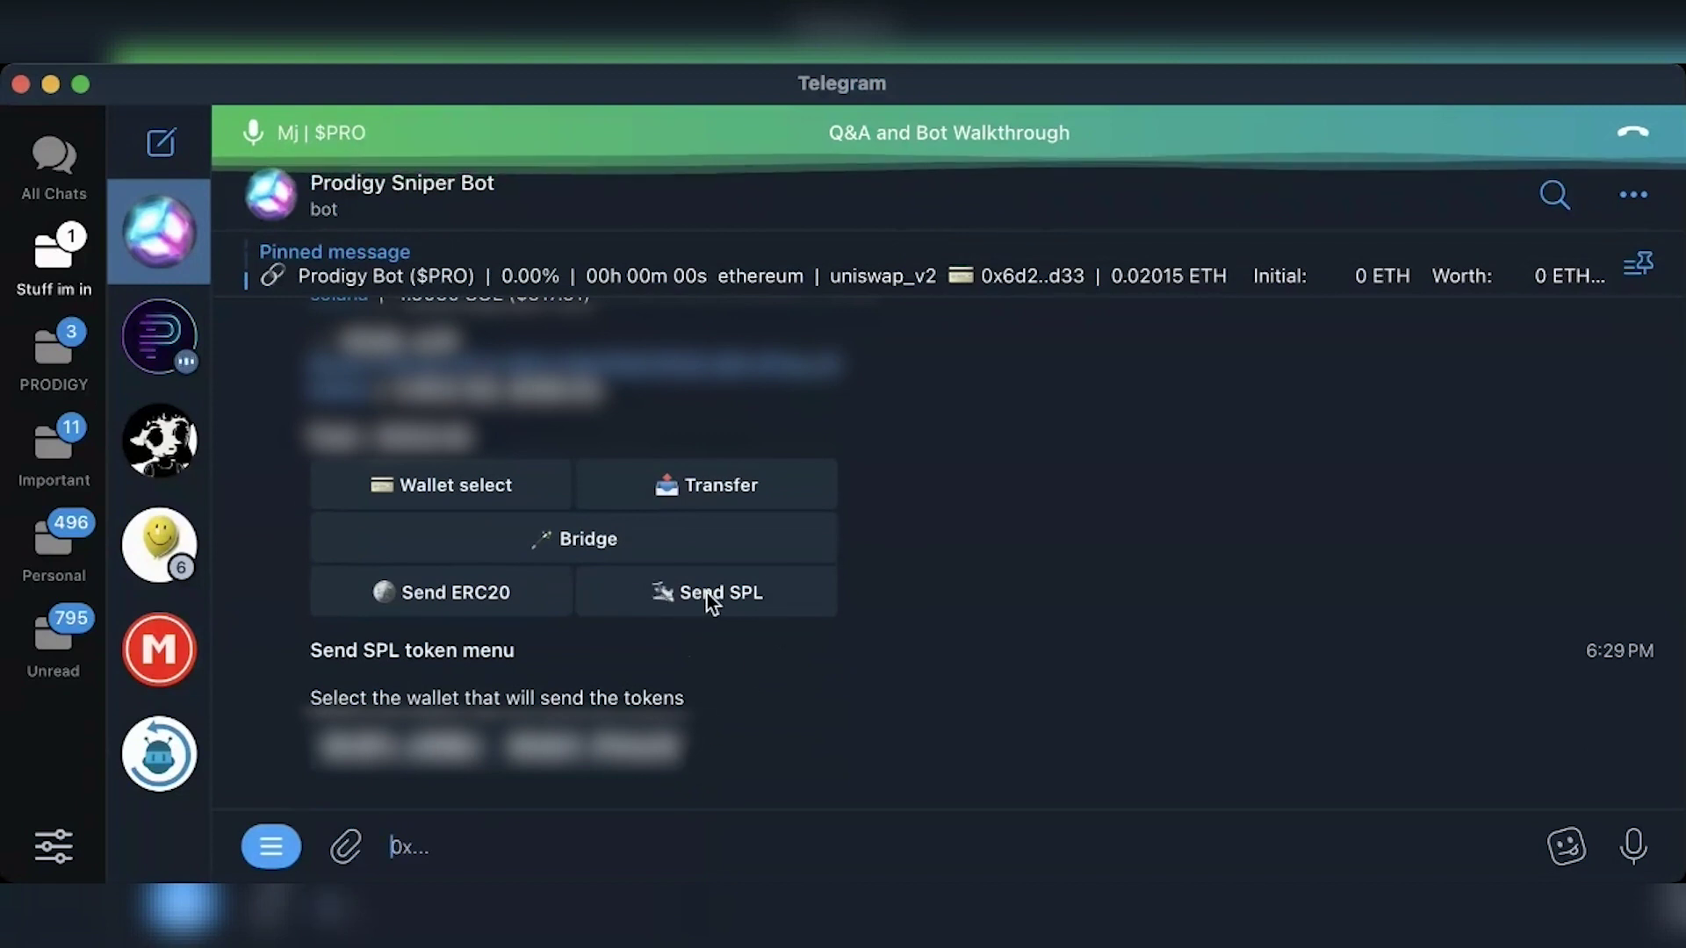
{"action": "left_click", "coordinate": [416, 758]}
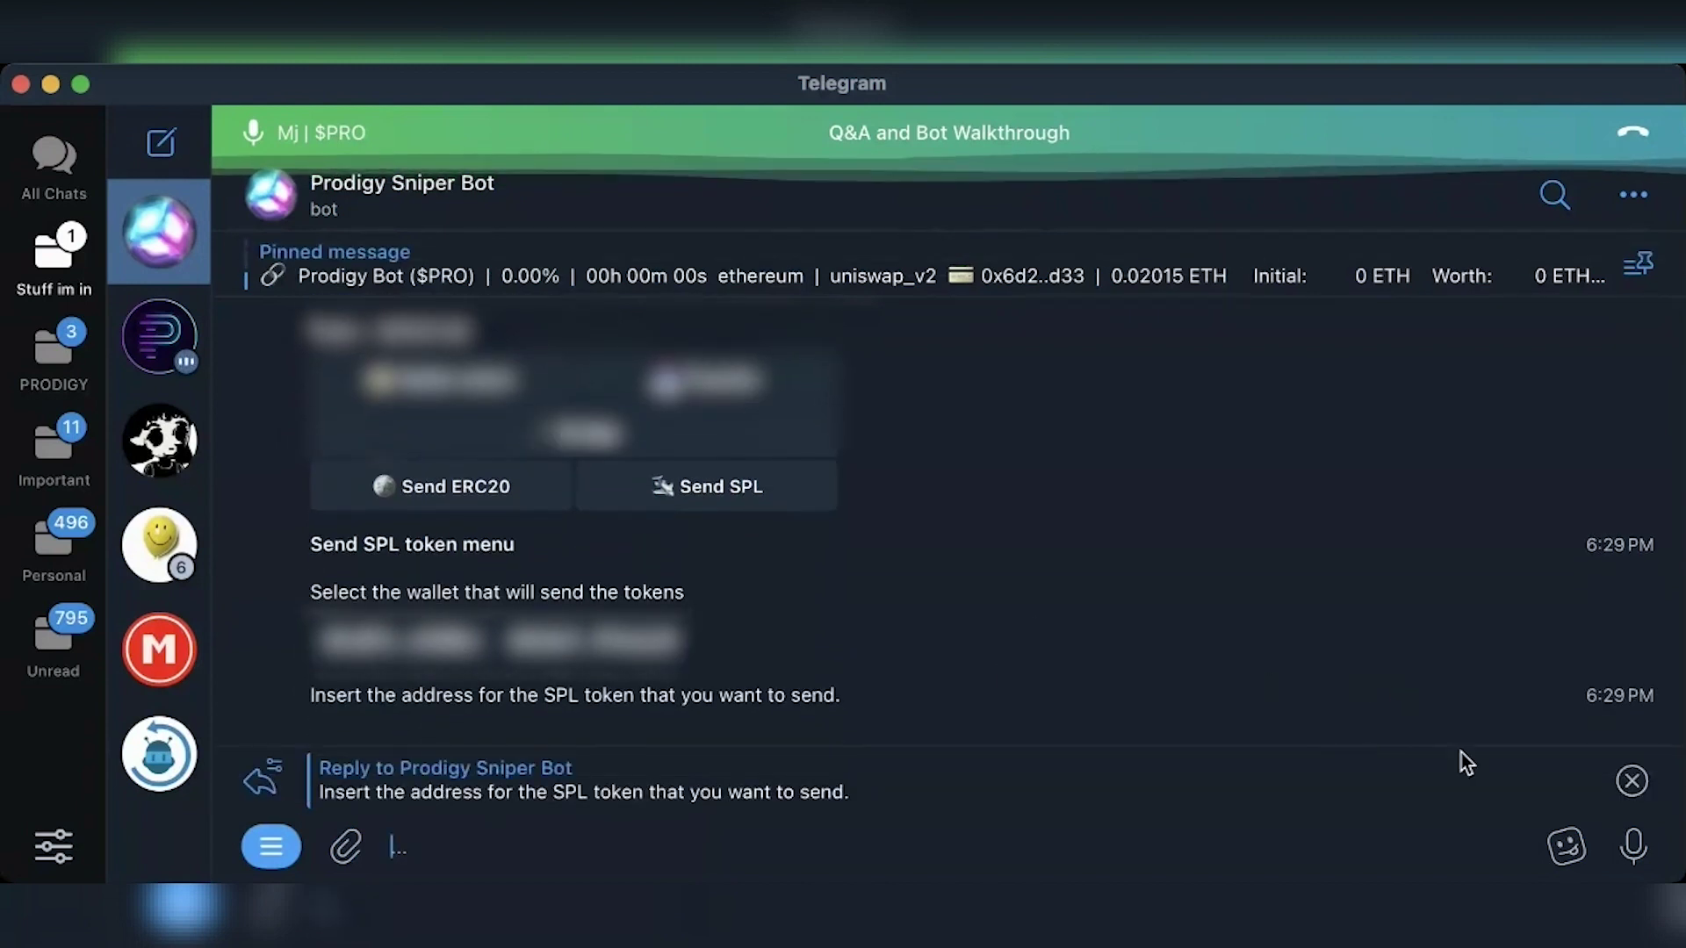
{"action": "left_click", "coordinate": [1631, 781]}
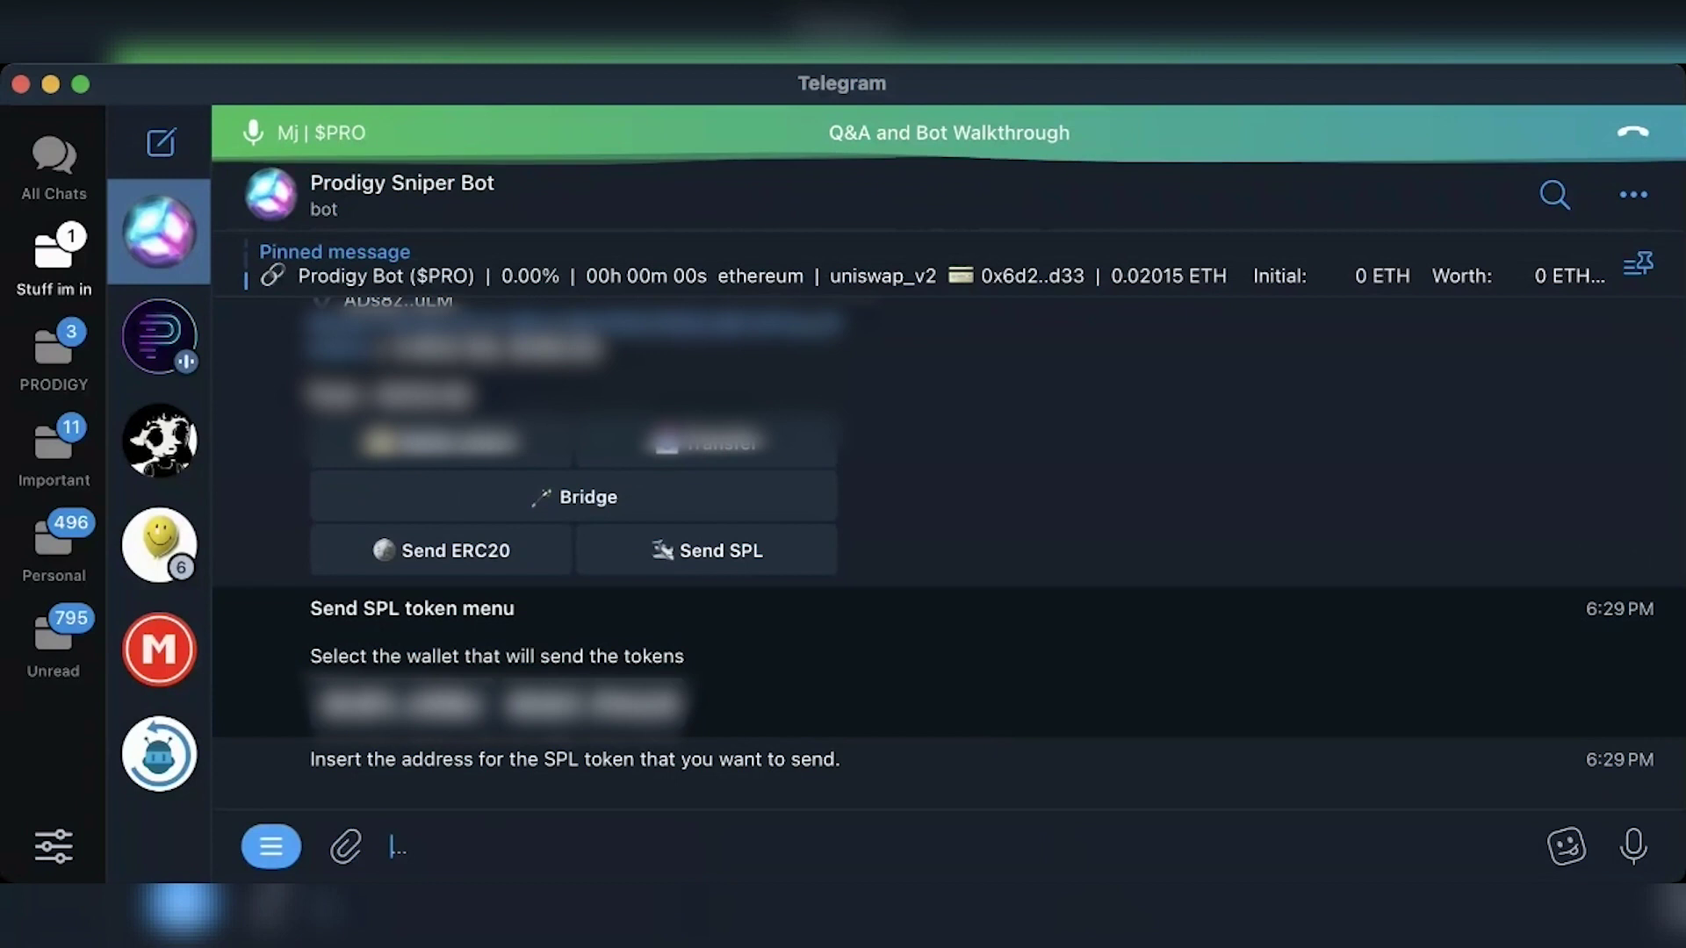
{"action": "left_click", "coordinate": [966, 659]}
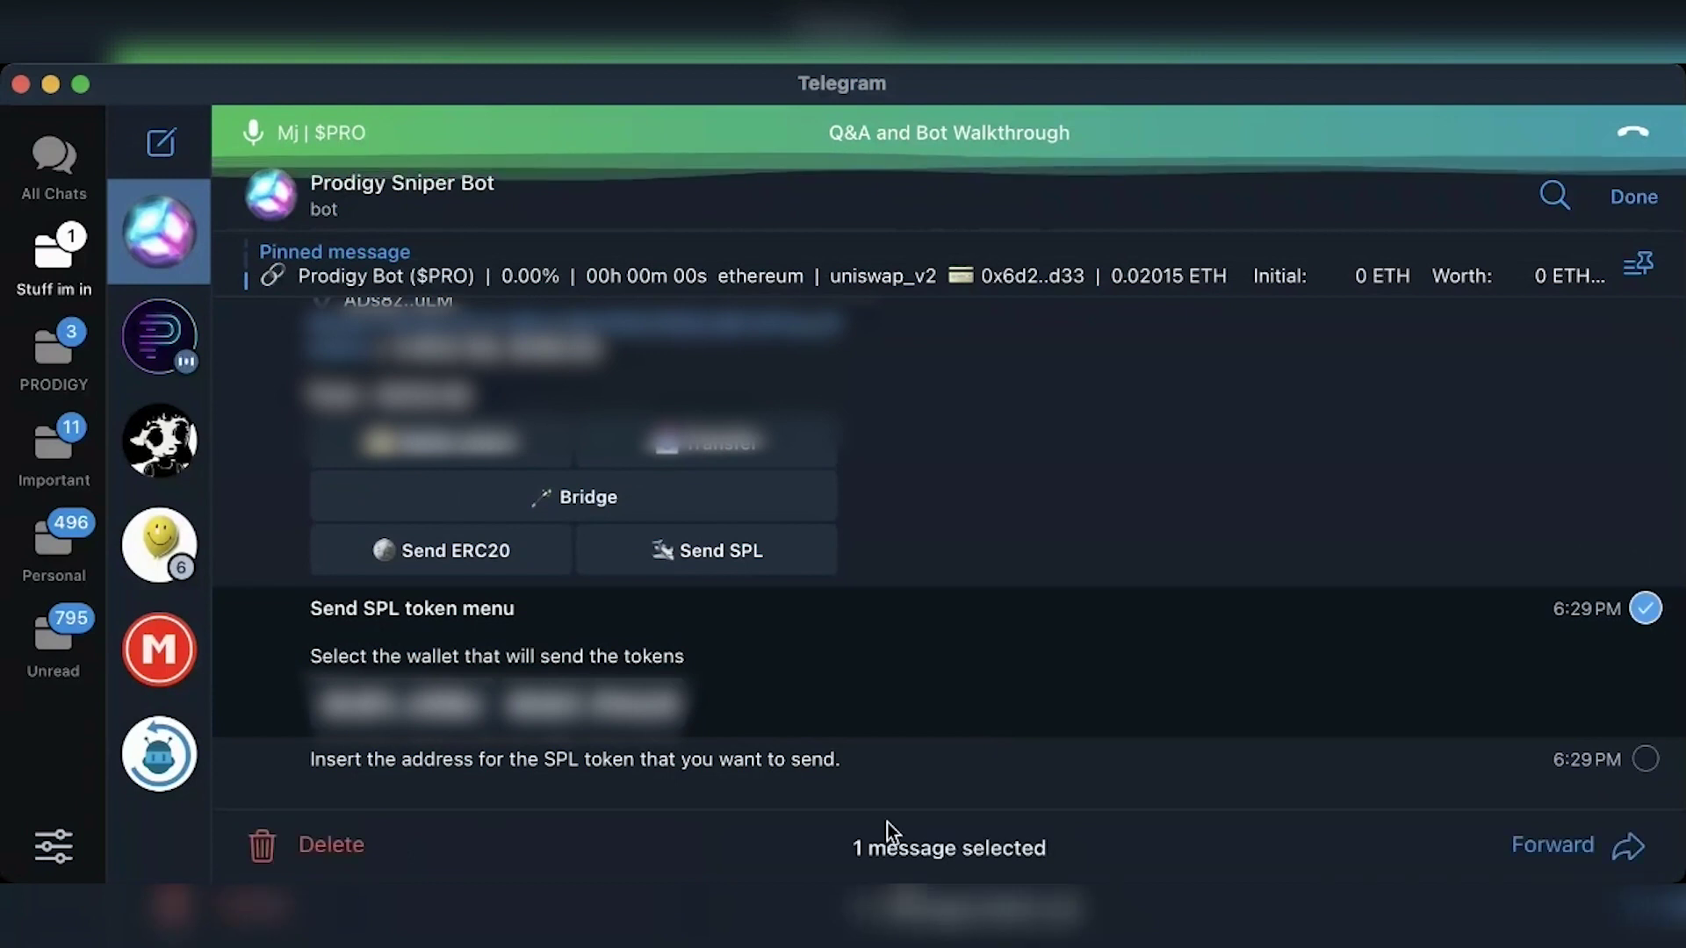
{"action": "left_click", "coordinate": [297, 846]}
{"action": "key", "text": "Return"}
{"action": "key", "text": "Delete"}
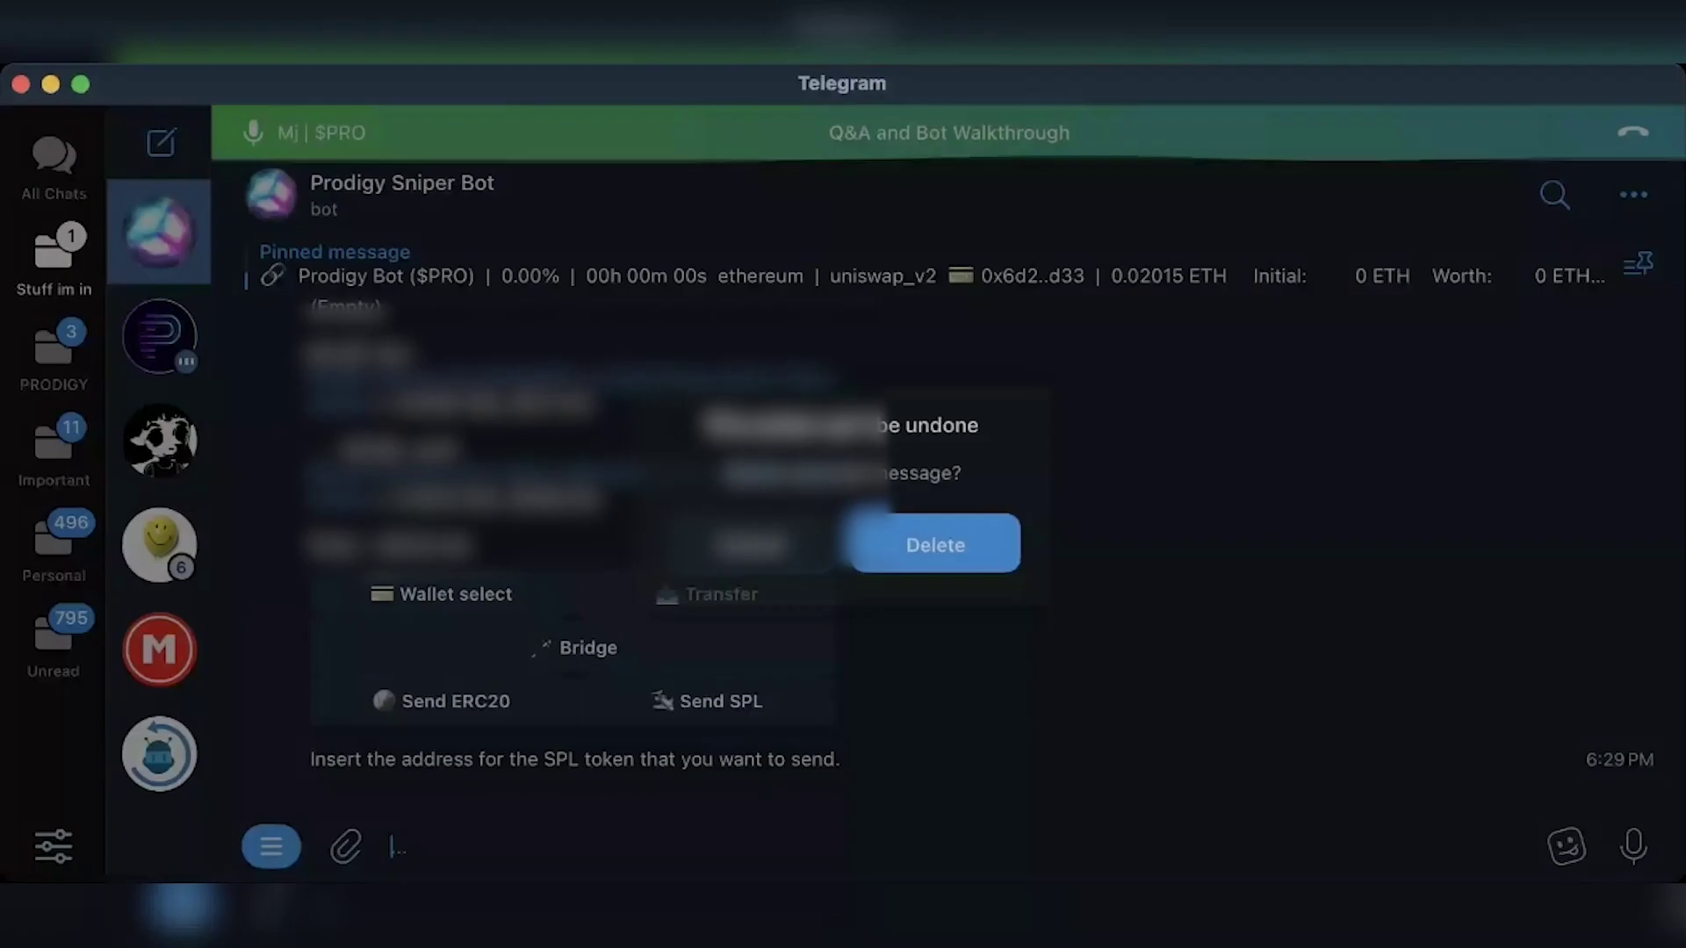
{"action": "key", "text": "Return"}
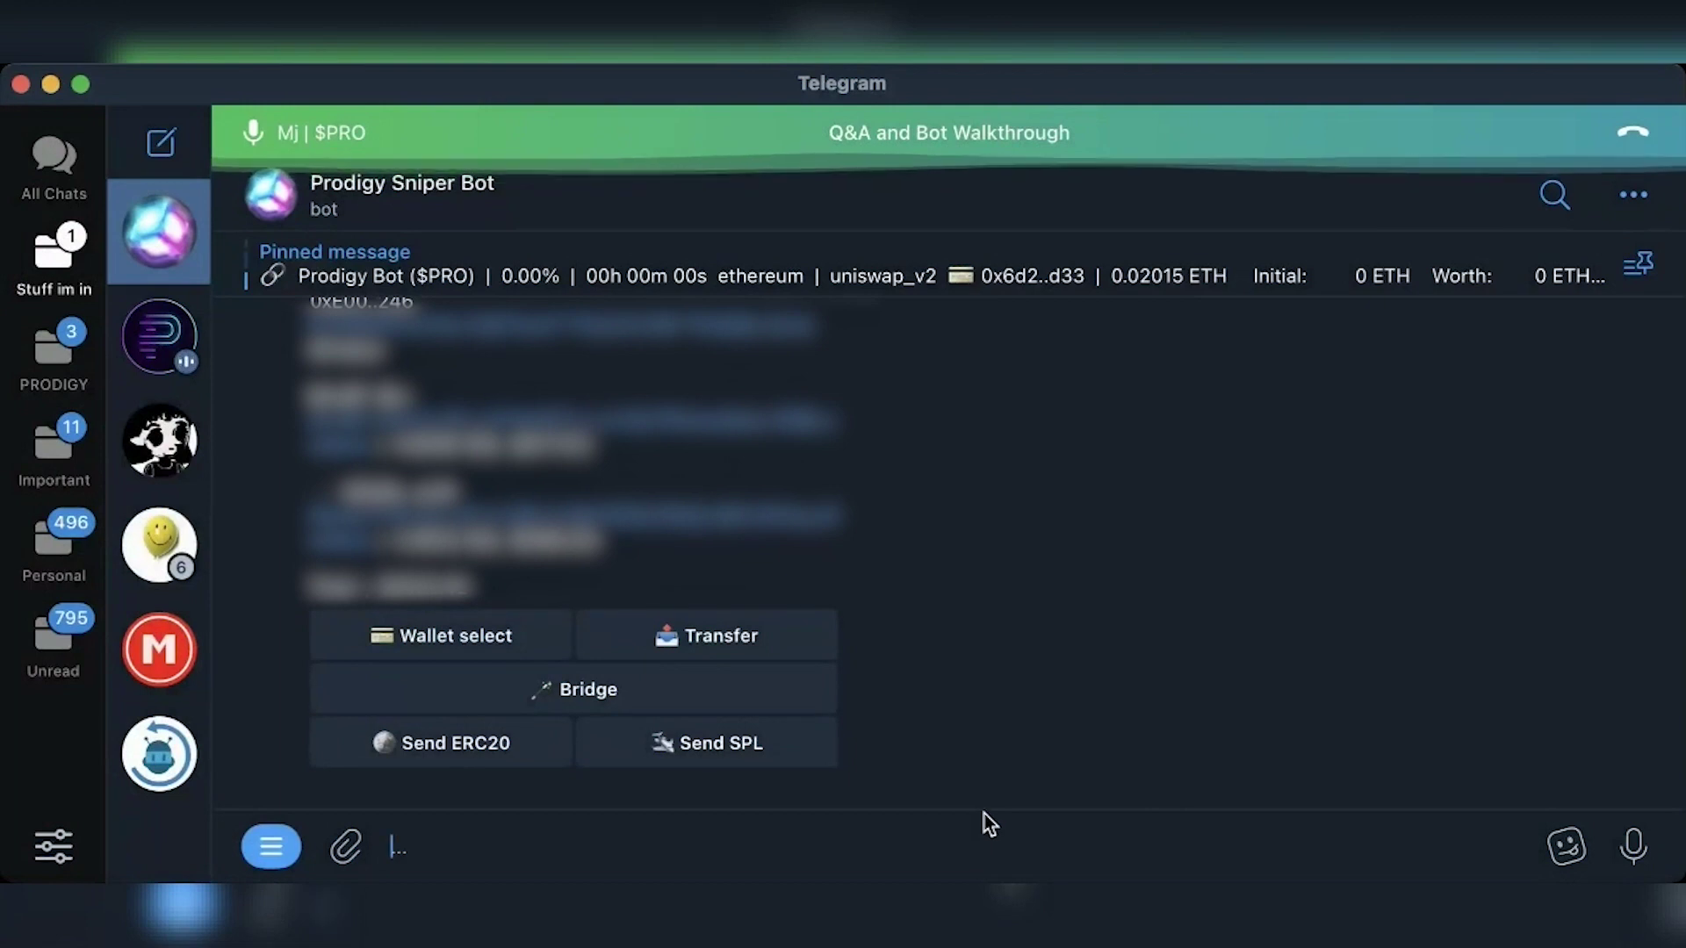
Step: Open Wallet select, go to Solana wallets, and turn on New wallet mode for generate/import options
{"action": "left_click", "coordinate": [370, 638]}
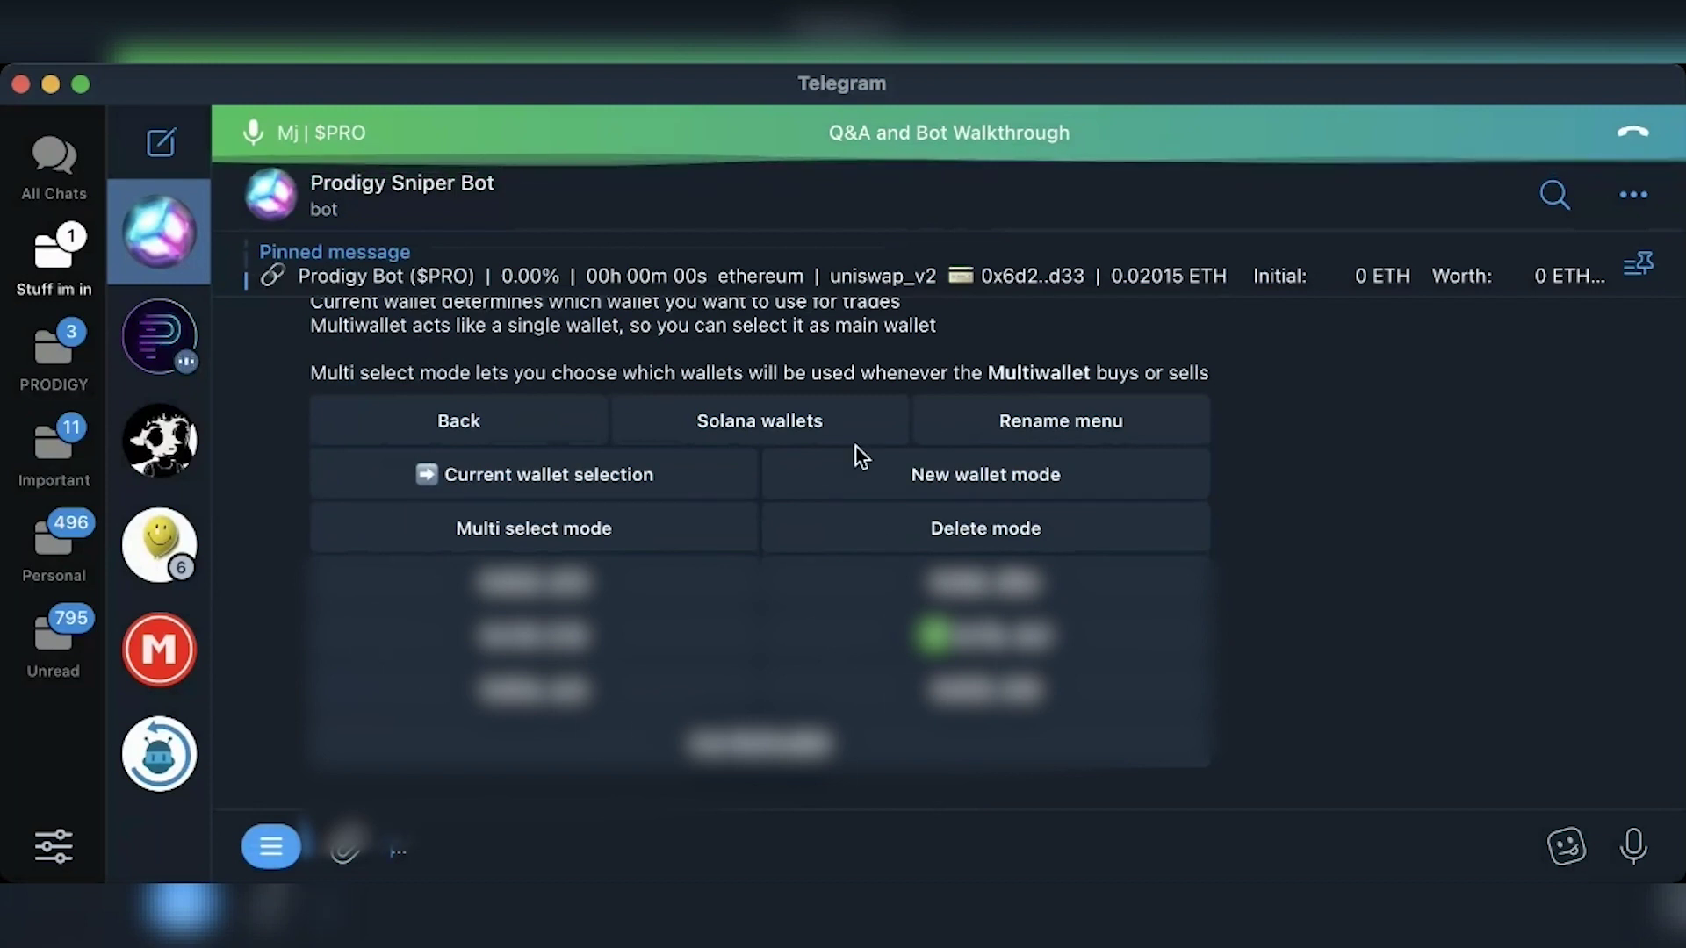
{"action": "left_click", "coordinate": [804, 424]}
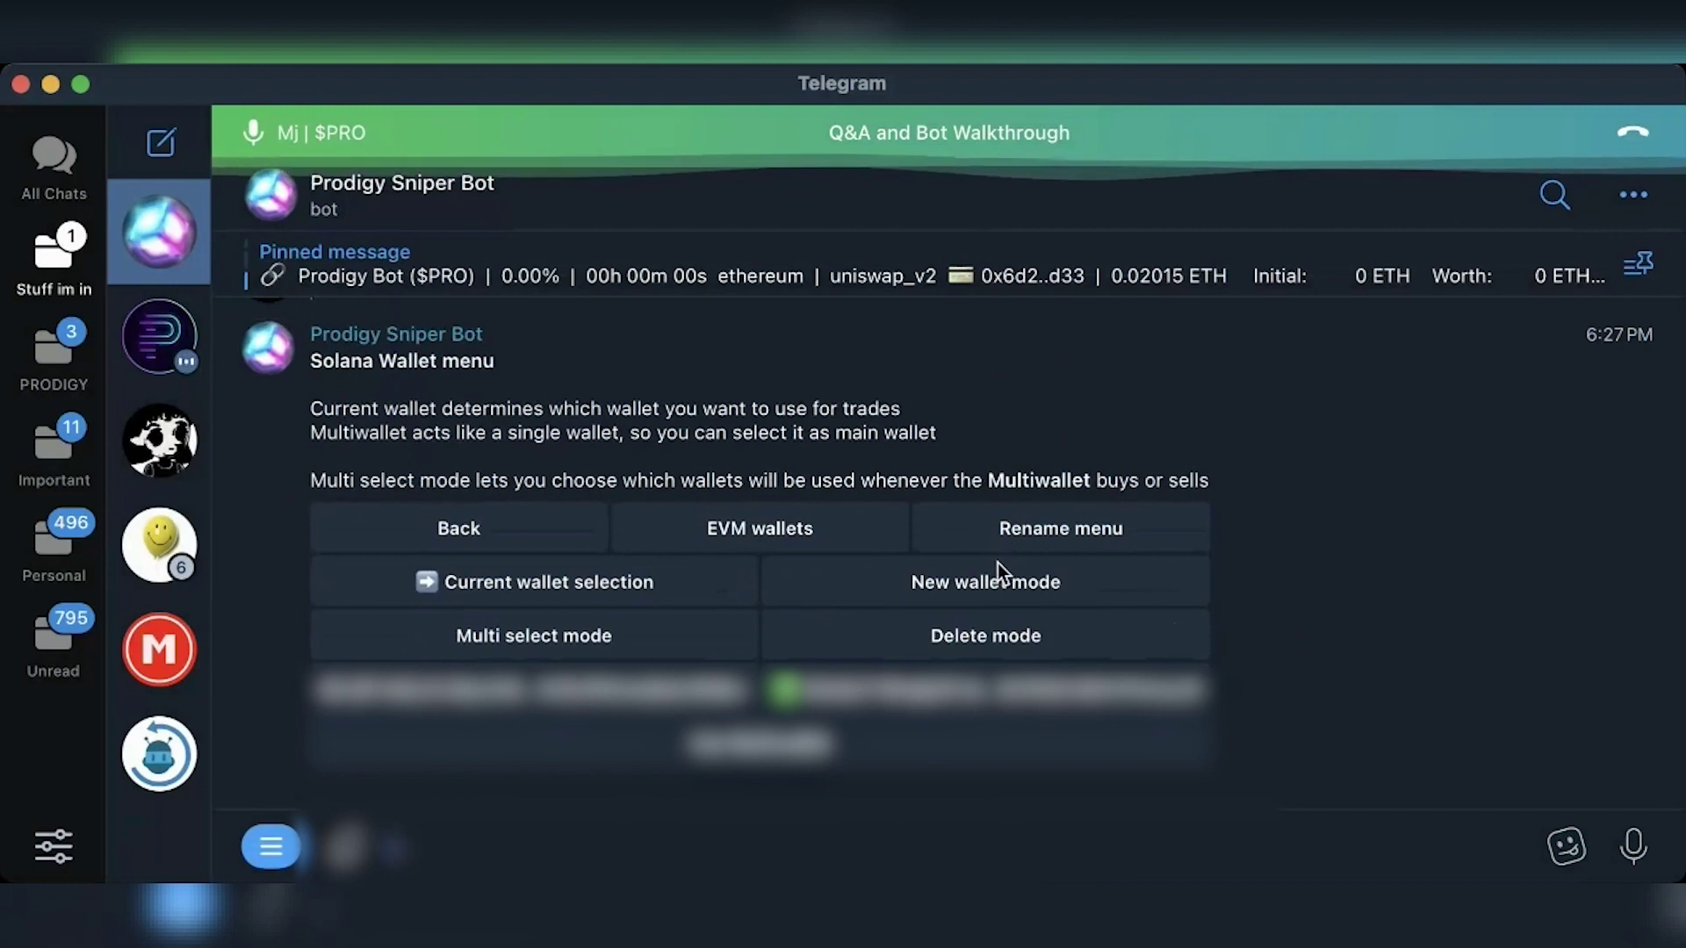
{"action": "left_click", "coordinate": [966, 587]}
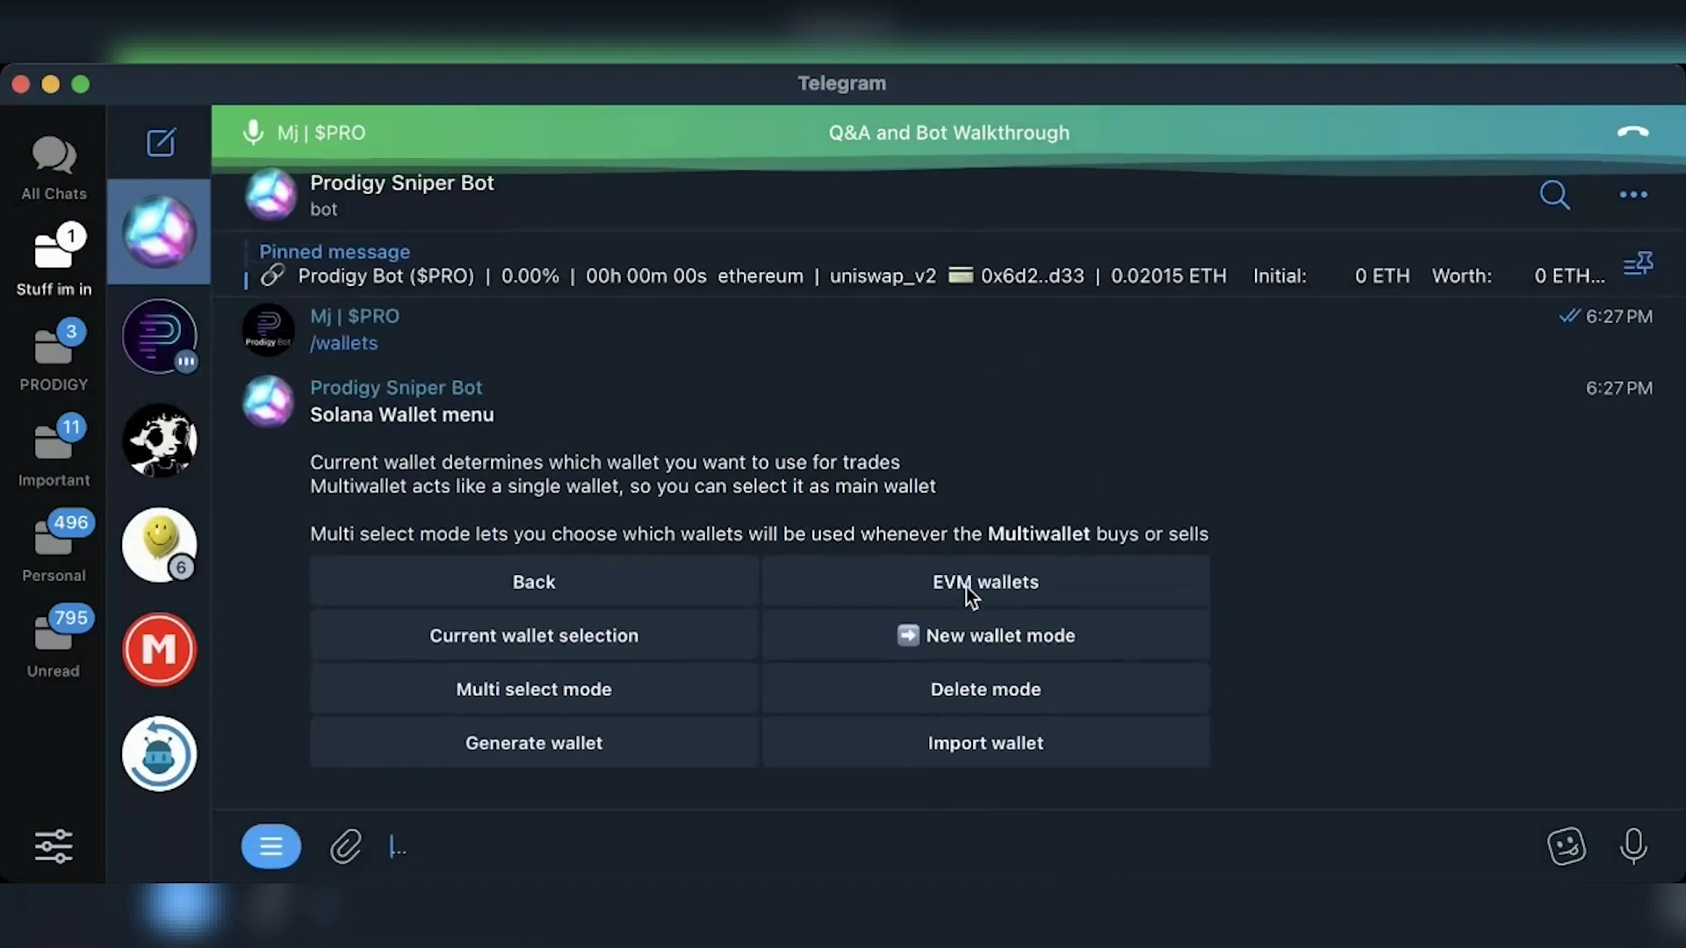